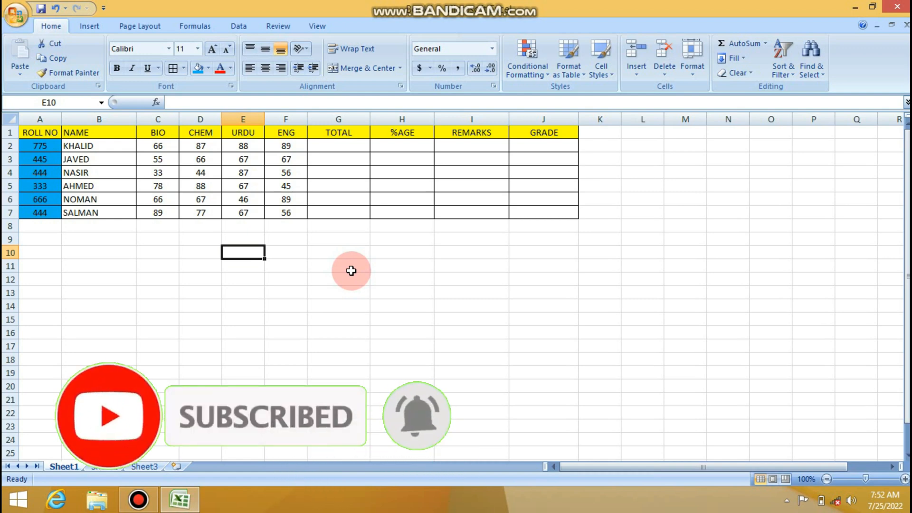
- Total the four subject marks for row 2 in G2 with AutoSum and fill the formula down through G7
left_click_drag(347, 147, 173, 146)
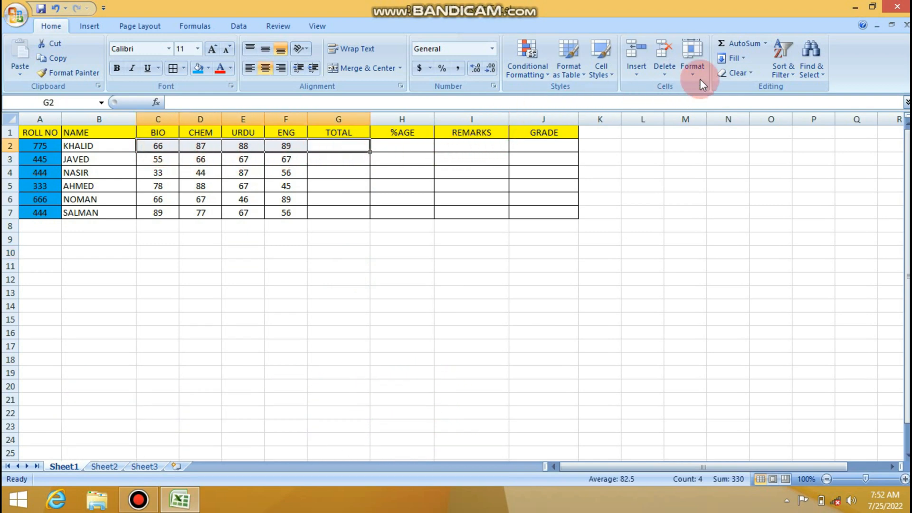
left_click(727, 43)
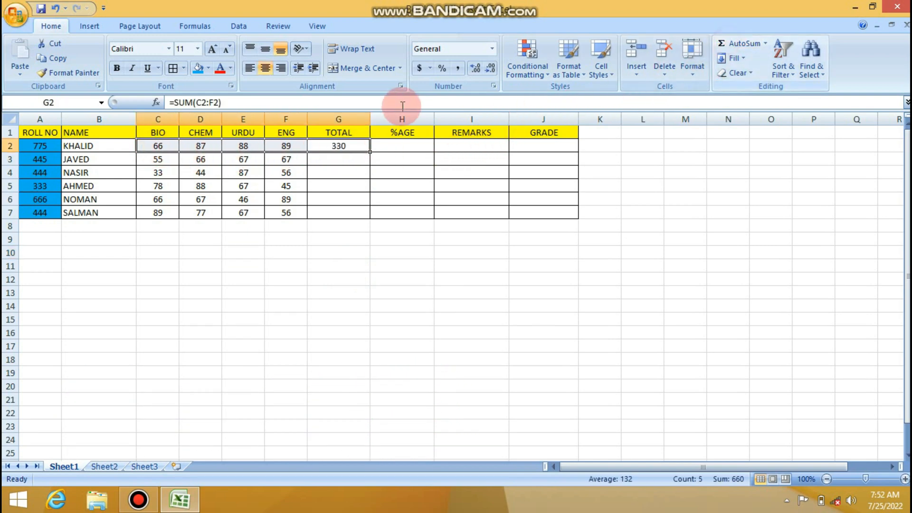
left_click(358, 147)
left_click_drag(372, 153, 372, 213)
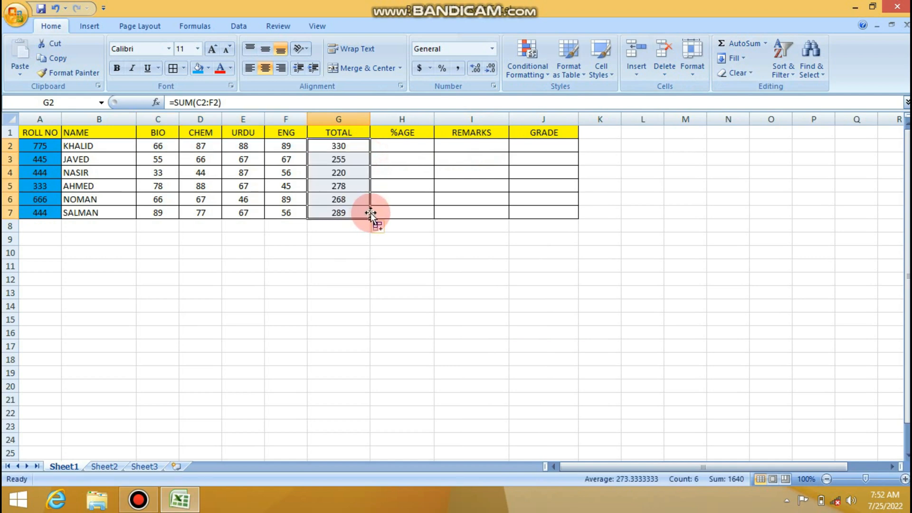
- Calculate the percentage in H2 with =G2*100/400 and fill the formula down through H7
left_click(399, 148)
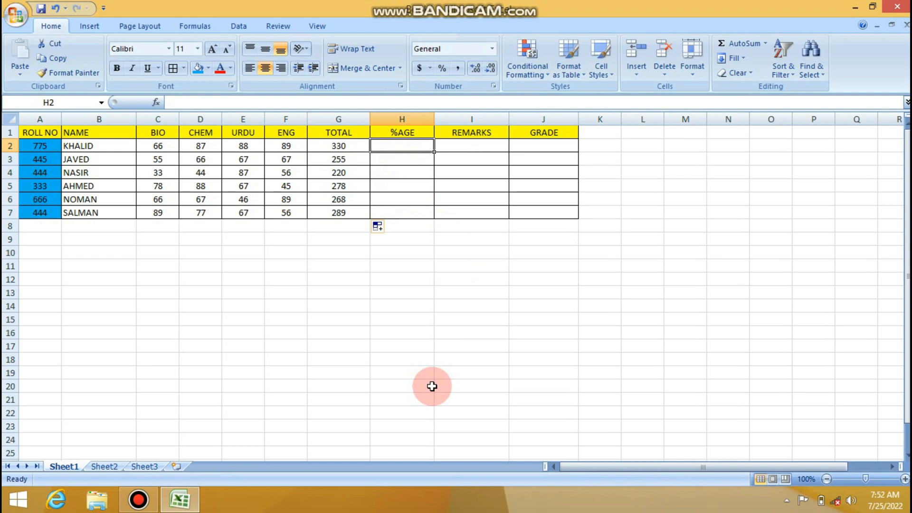
type("=")
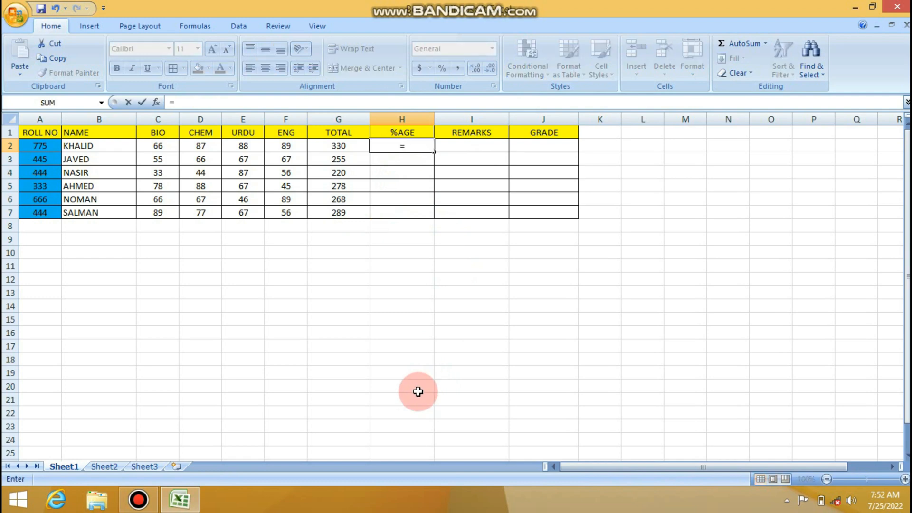
left_click(333, 149)
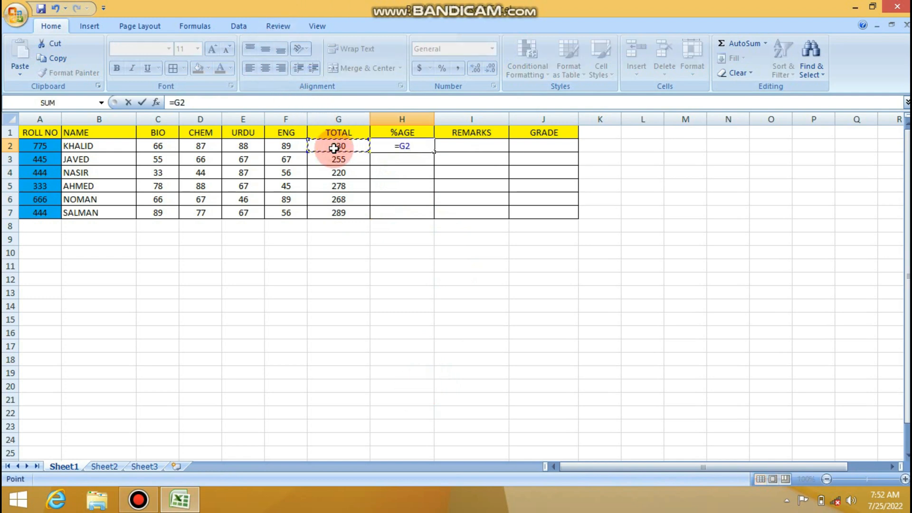
type("*1")
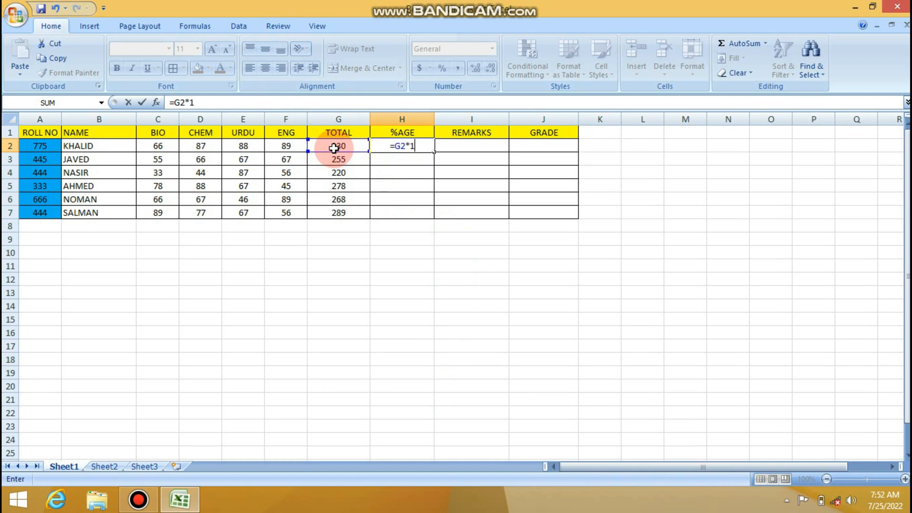
type("00/")
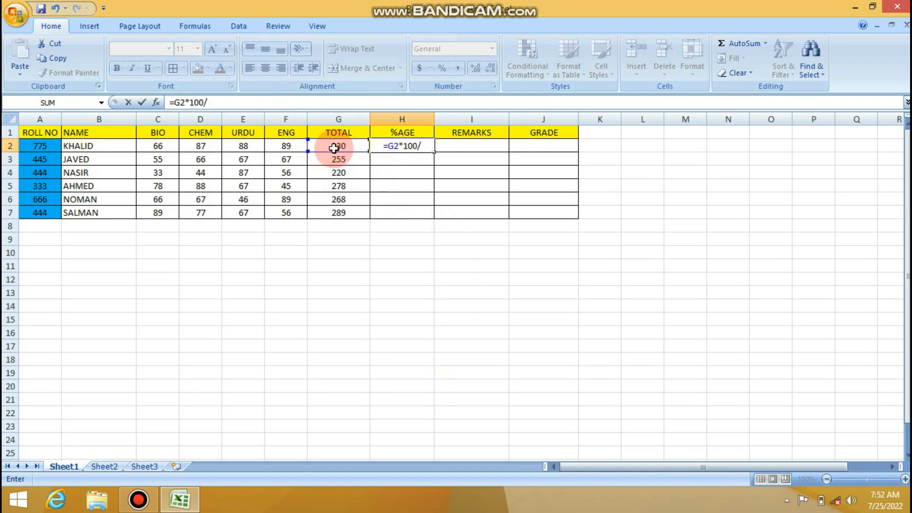
type("400")
key("Return")
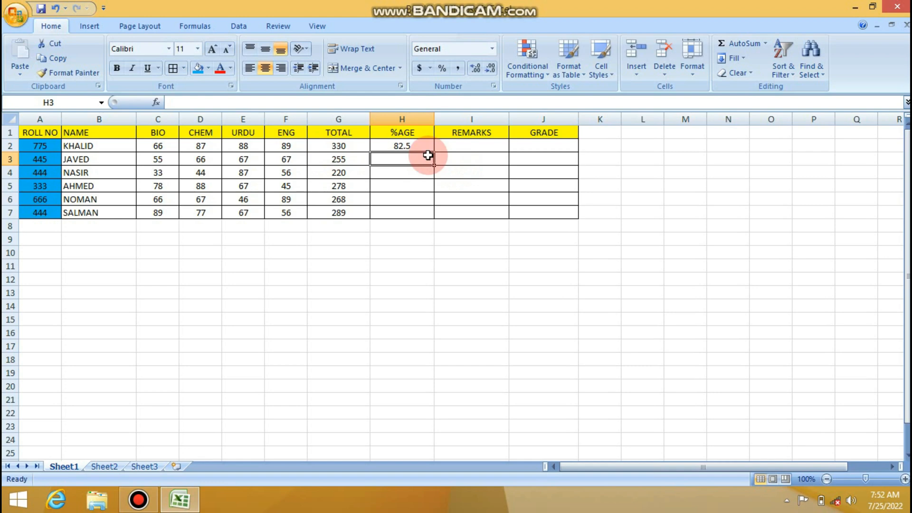
left_click(414, 149)
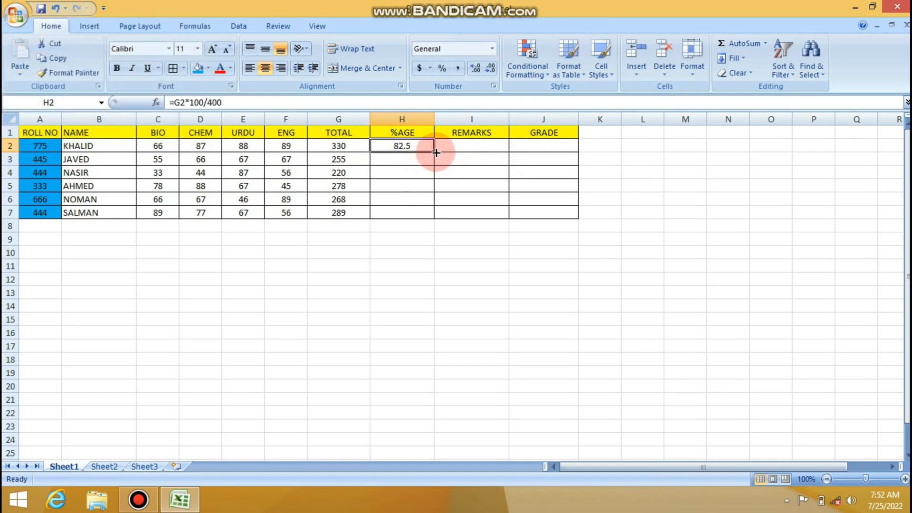
left_click_drag(436, 153, 438, 216)
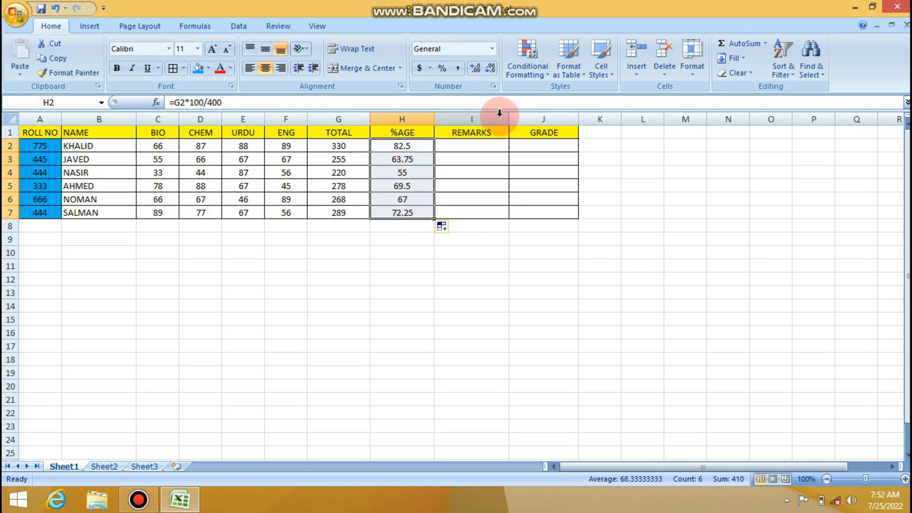
left_click(313, 73)
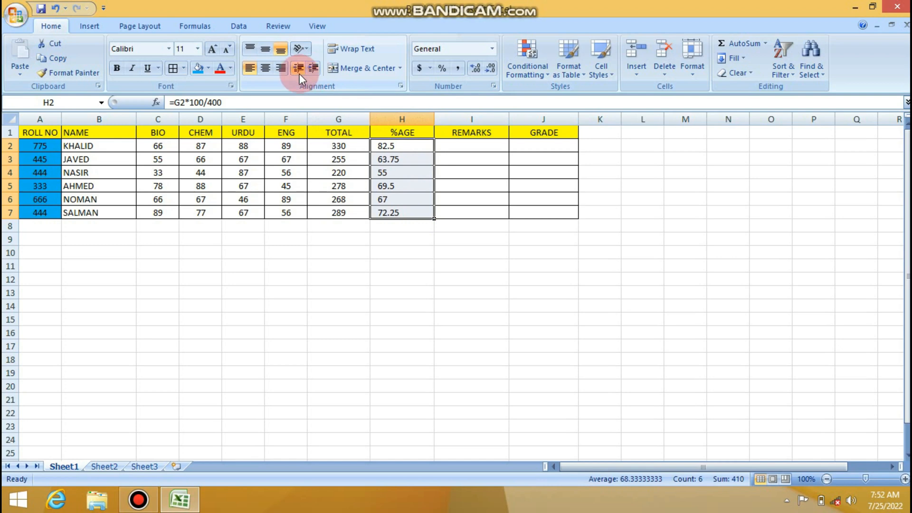
left_click(300, 74)
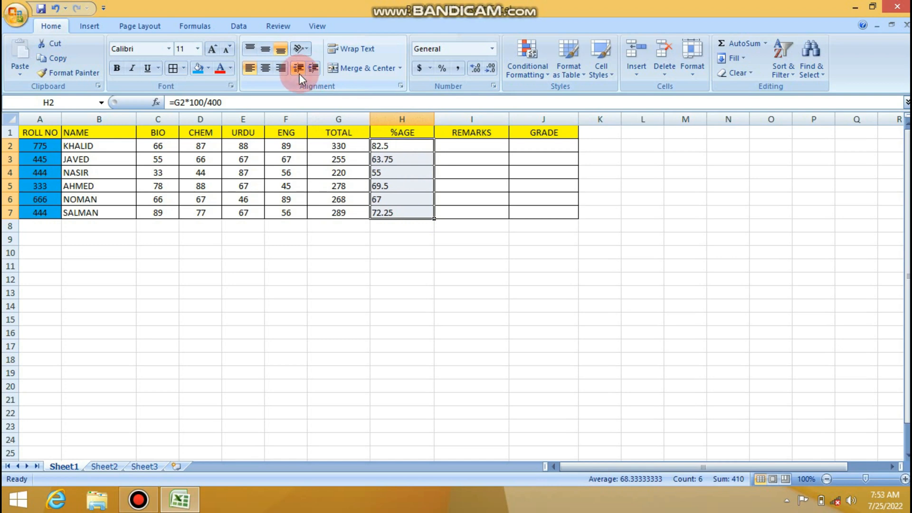
left_click(271, 72)
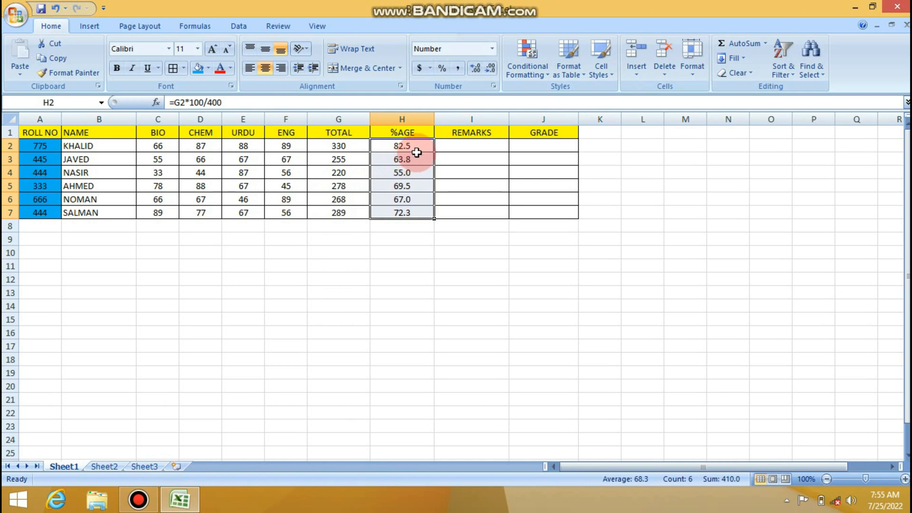
- Adjust the number format of the percentages in H2:H7 to show two decimal places
left_click(472, 69)
left_click(472, 70)
left_click(473, 69)
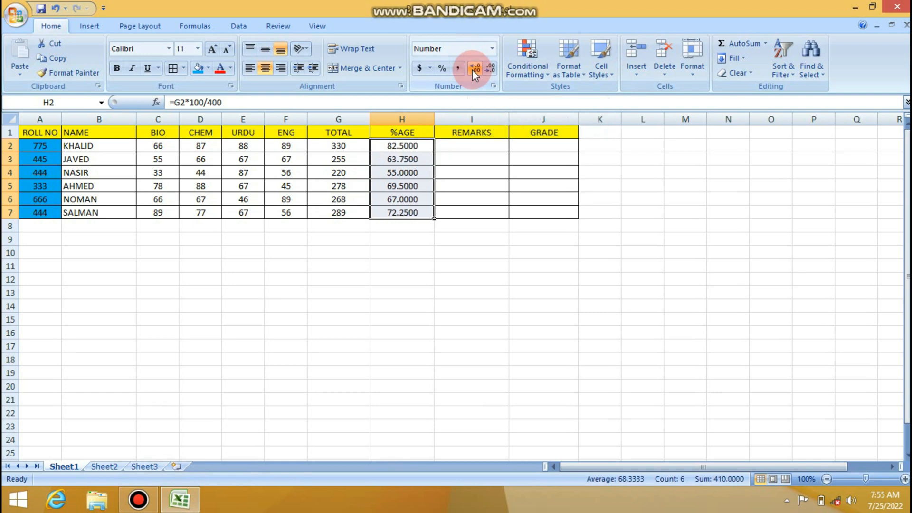
left_click(492, 70)
left_click(492, 69)
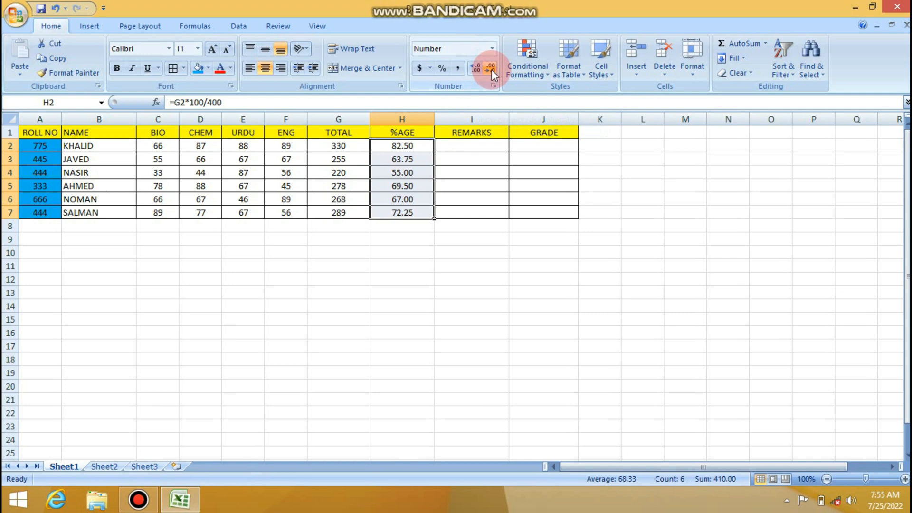
left_click(492, 70)
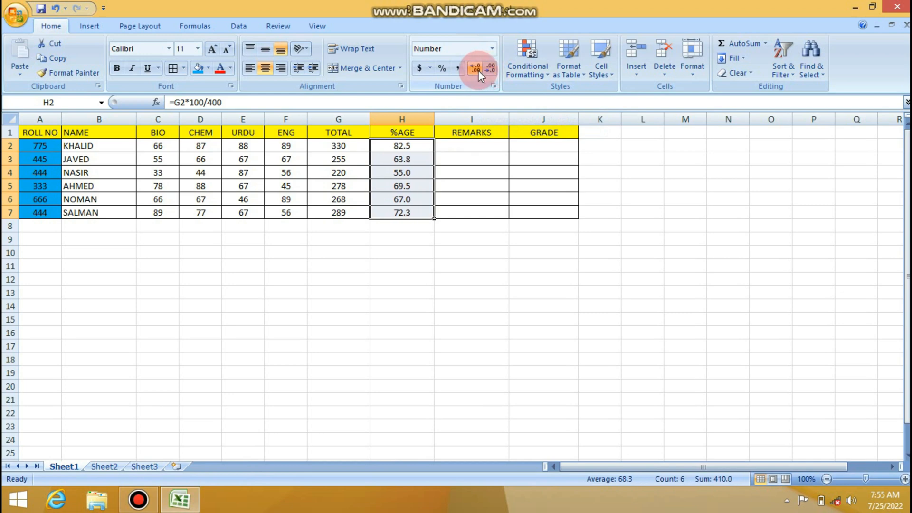
left_click(478, 71)
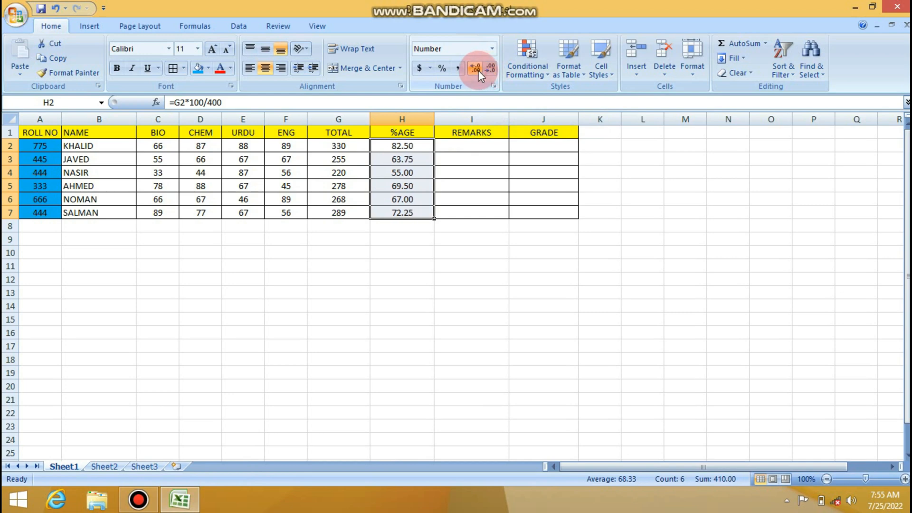
- Begin an IF formula in I2 under REMARKS with the logical test H2>59
left_click(462, 151)
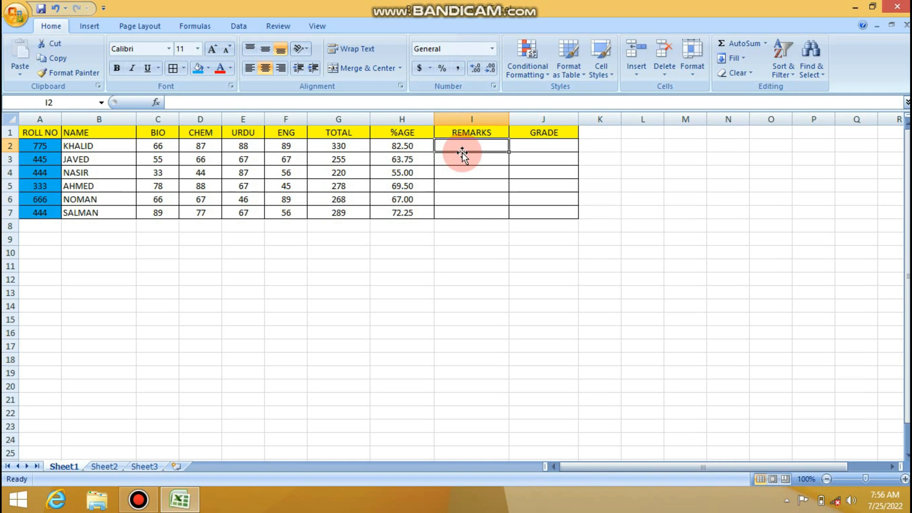
type("=")
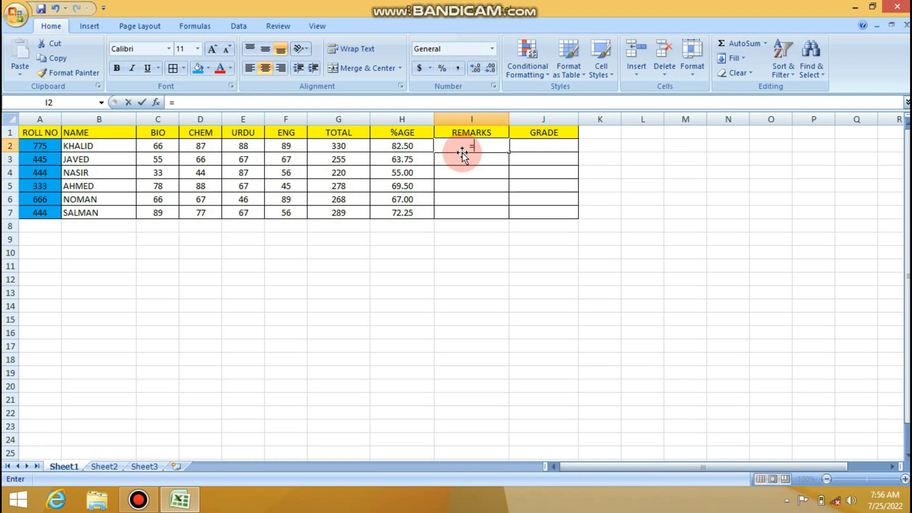
type("I")
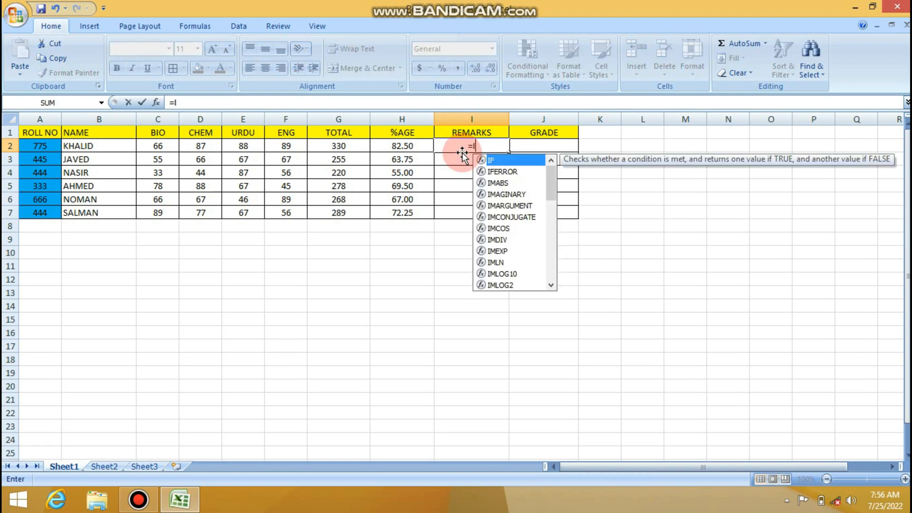
type("F")
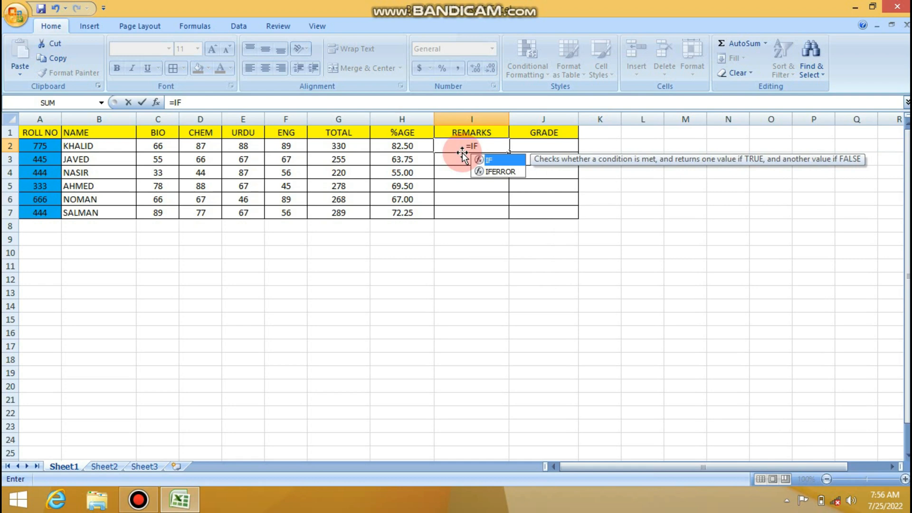
type("(")
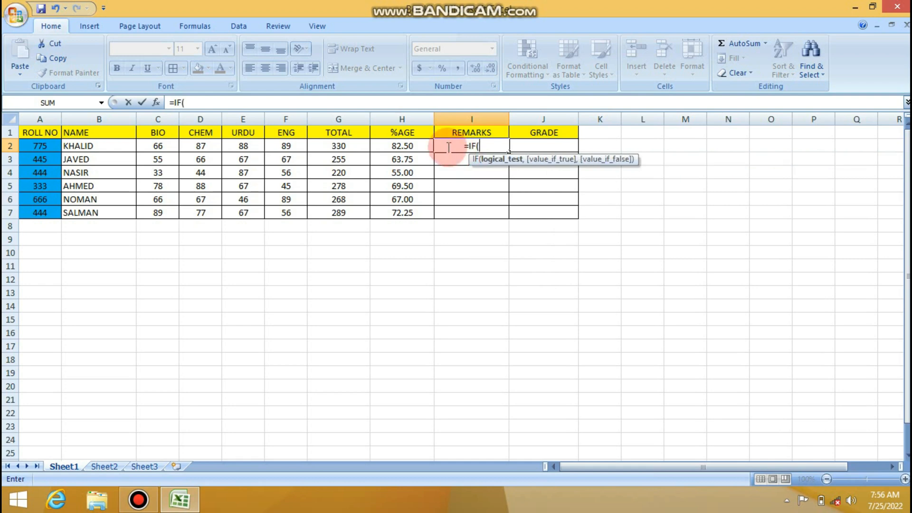
left_click(413, 148)
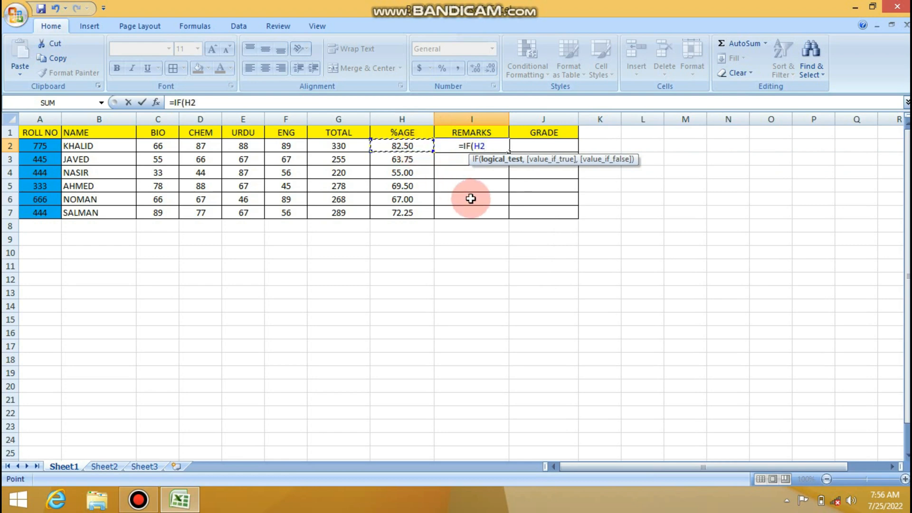
type(">")
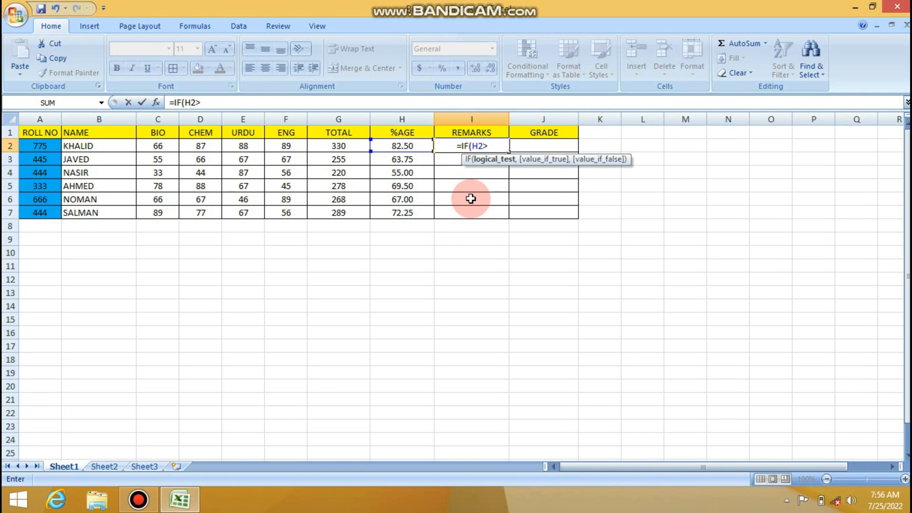
type("6")
key("BackSpace")
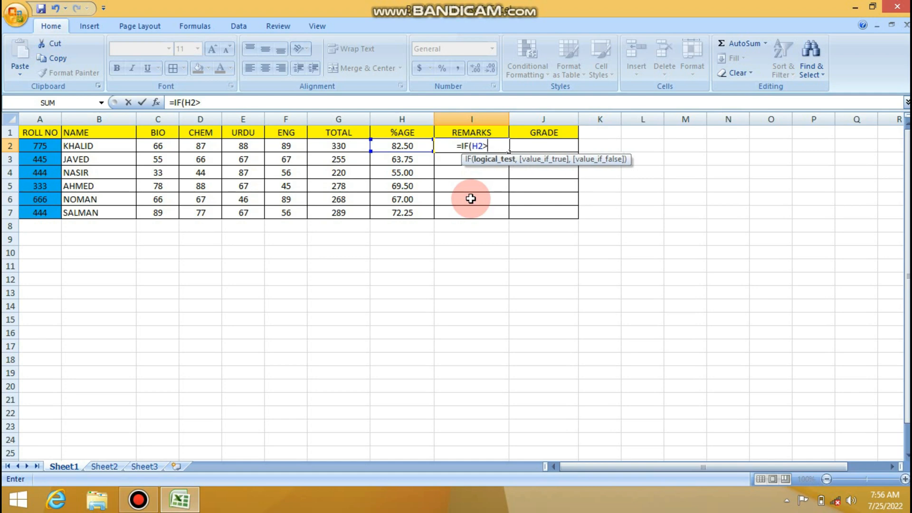
type("5")
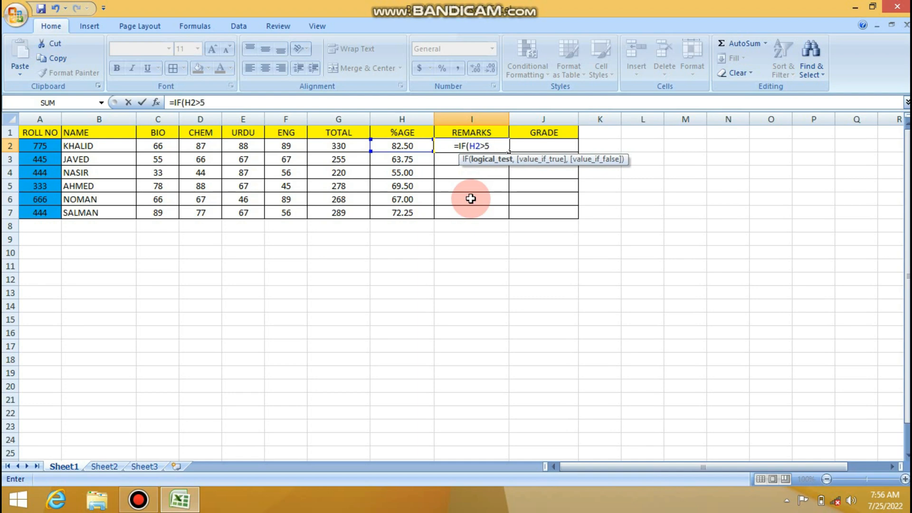
type("9")
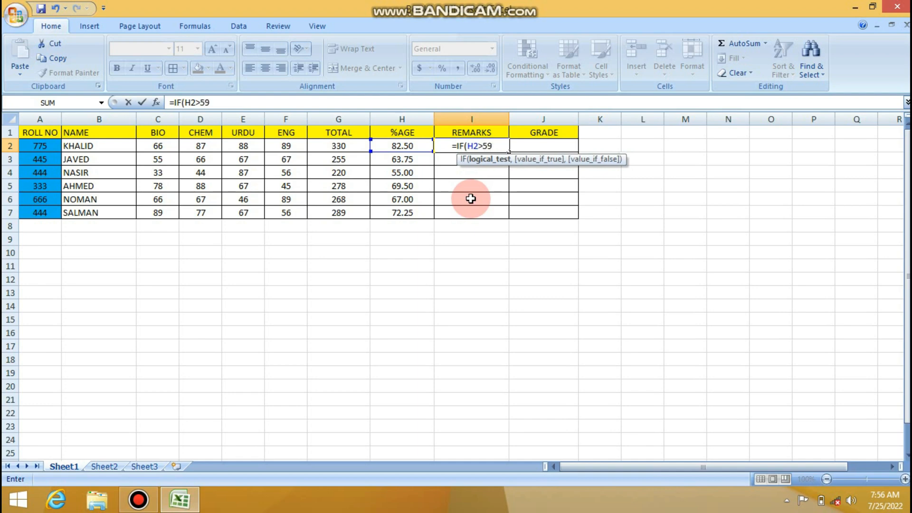
type(",")
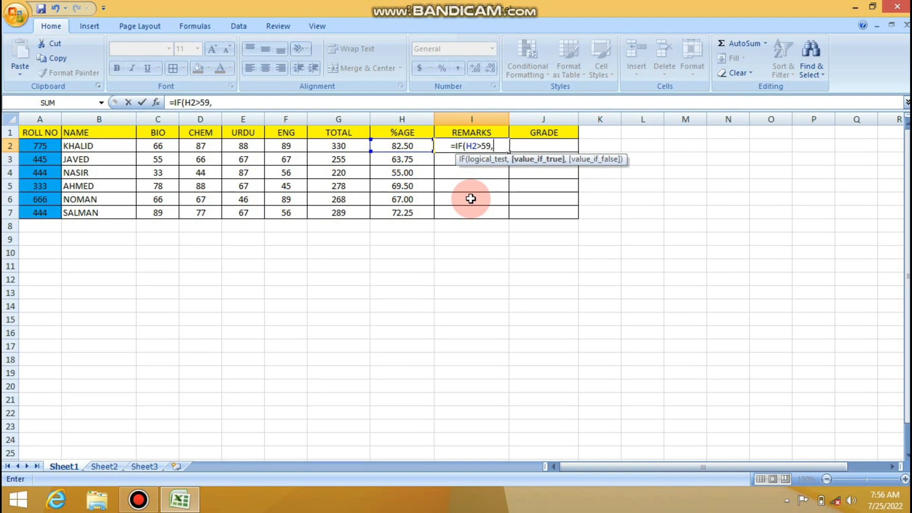
type("\"")
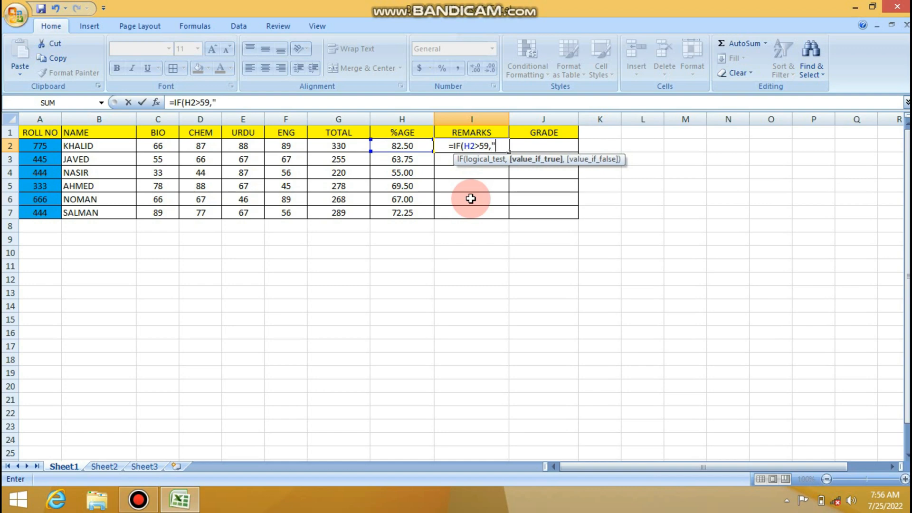
type("PASS")
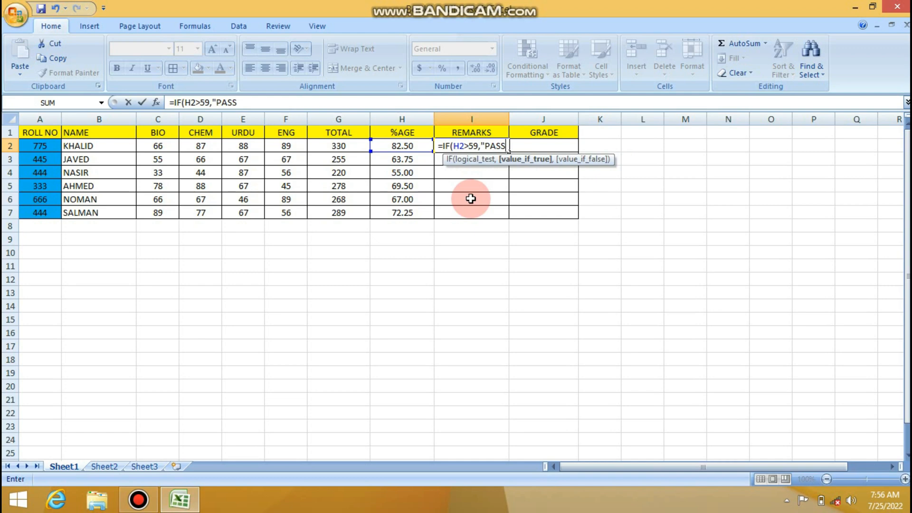
type(":")
- Enter "PASS" as the value if true in the IF formula in I2
key("BackSpace")
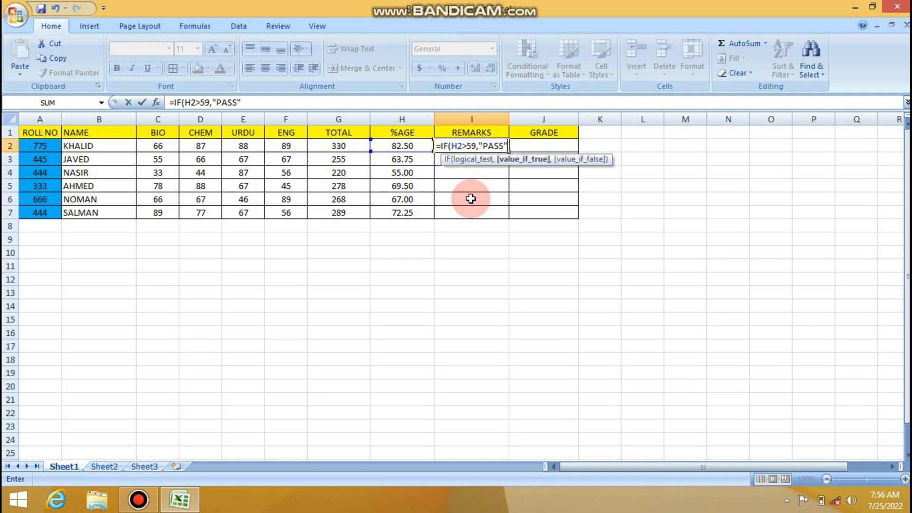
- Complete the IF formula in I2 with "FAIL" as the value if false and fill it down through I7
type("\",")
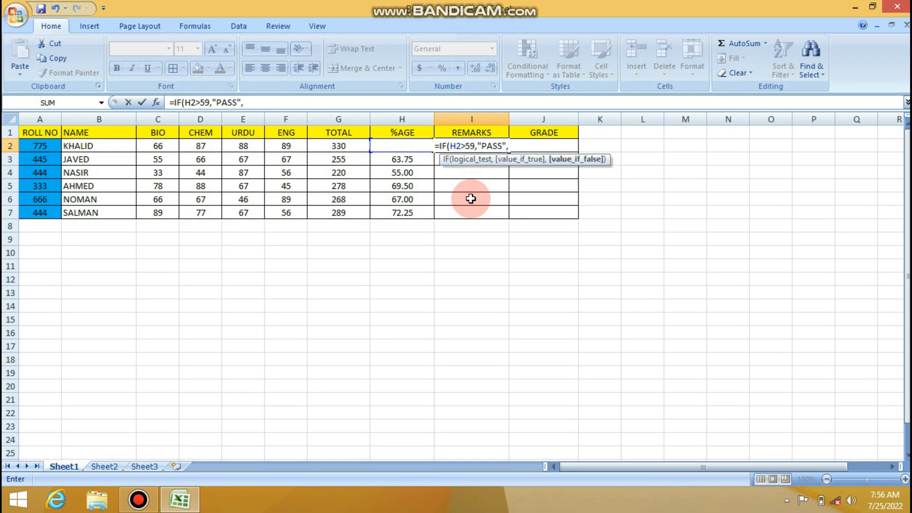
type("\"")
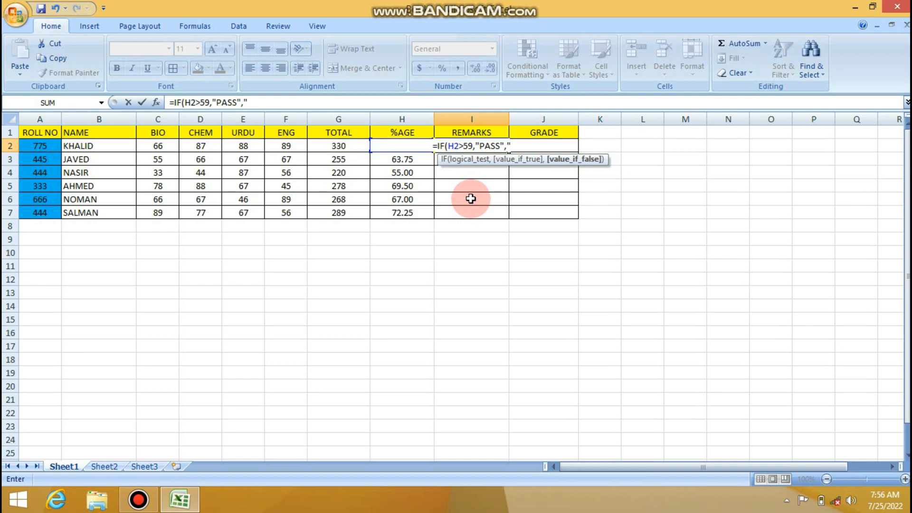
type("FA")
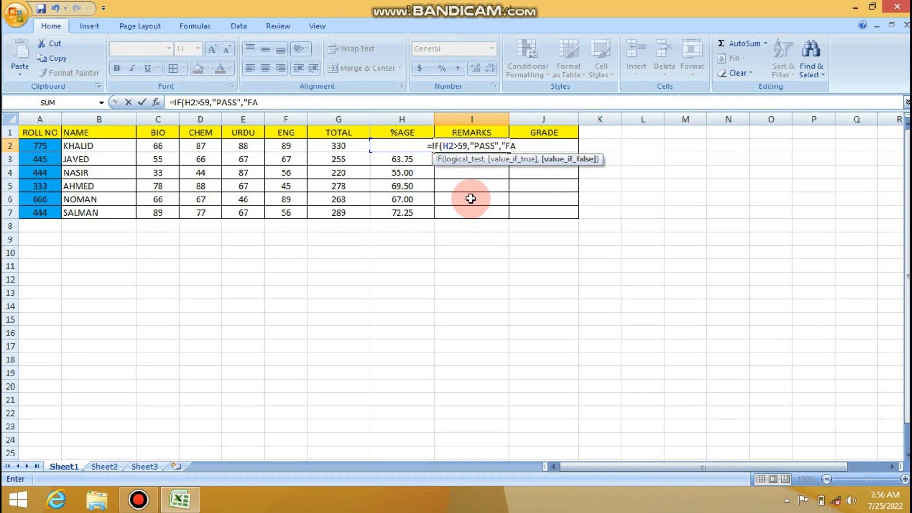
type("IL")
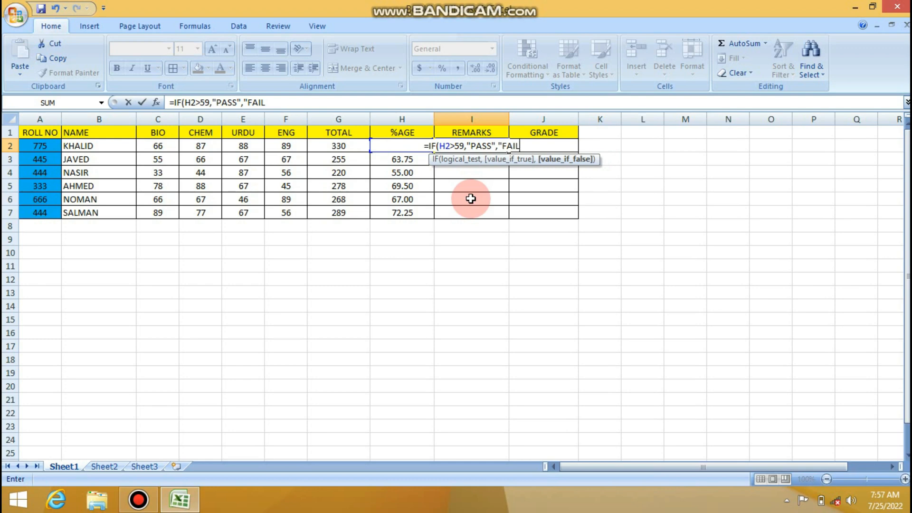
type("\")")
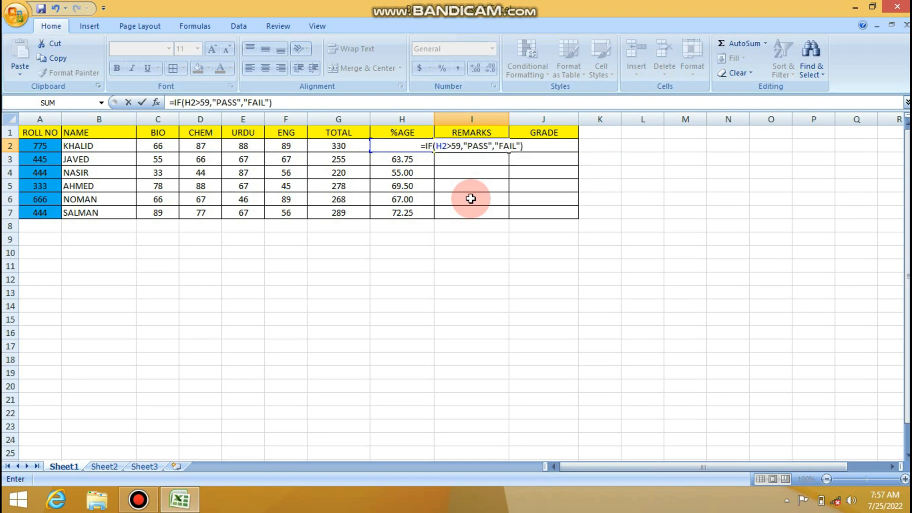
key("Return")
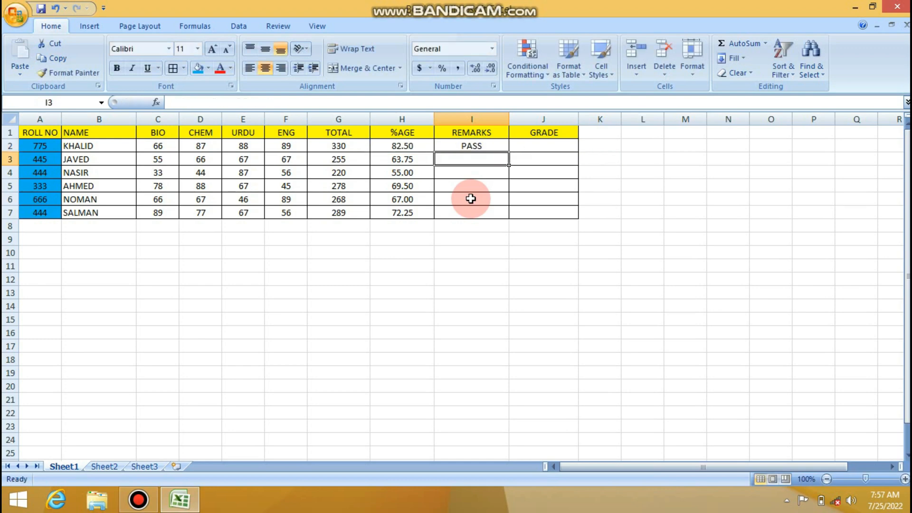
key("Up")
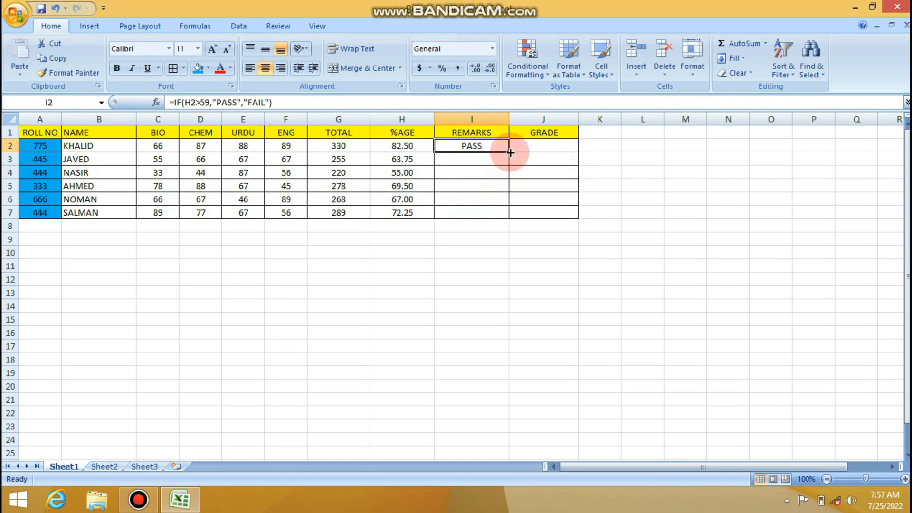
left_click_drag(509, 152, 511, 215)
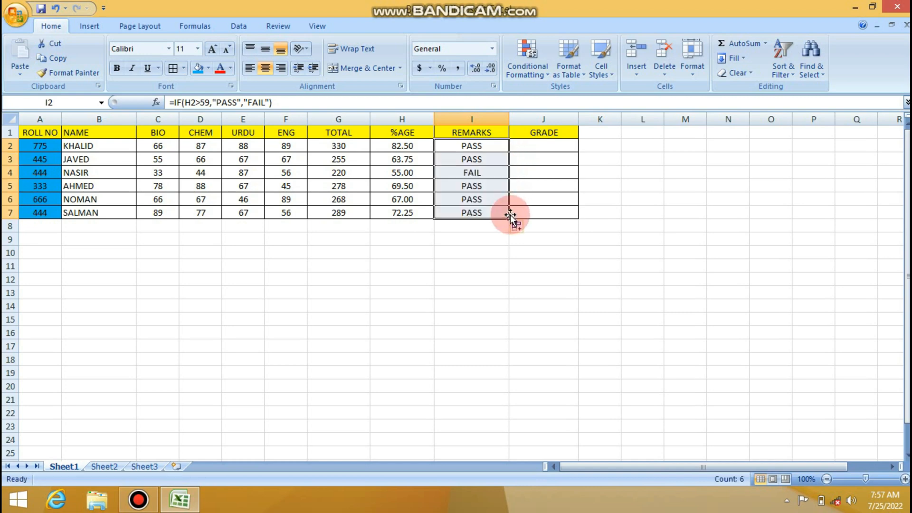
- Change the row 5 marks to 44 for BIO in C5 and 65 for CHEM in D5
left_click(401, 174)
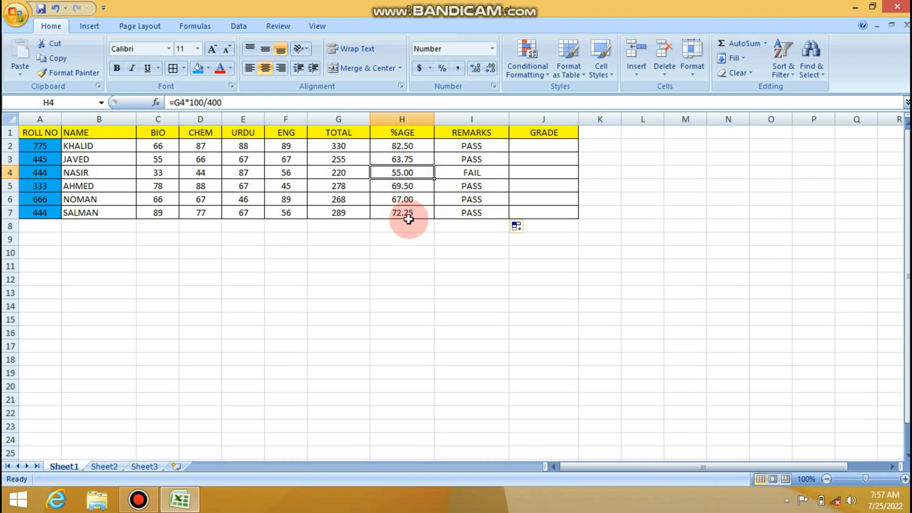
left_click(161, 189)
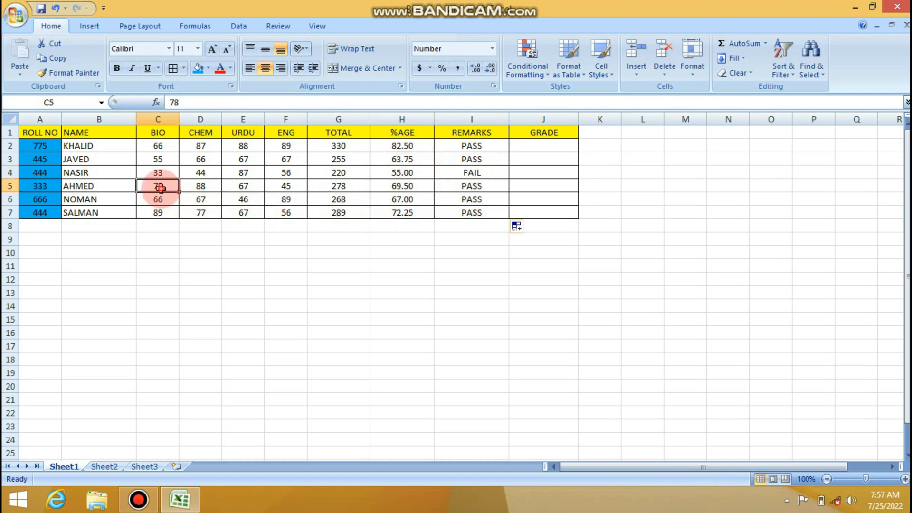
type("44")
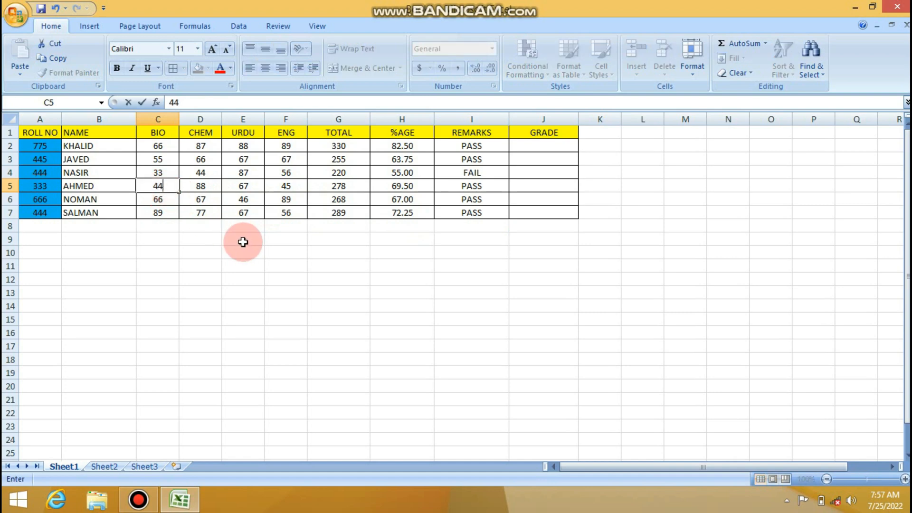
key("Tab")
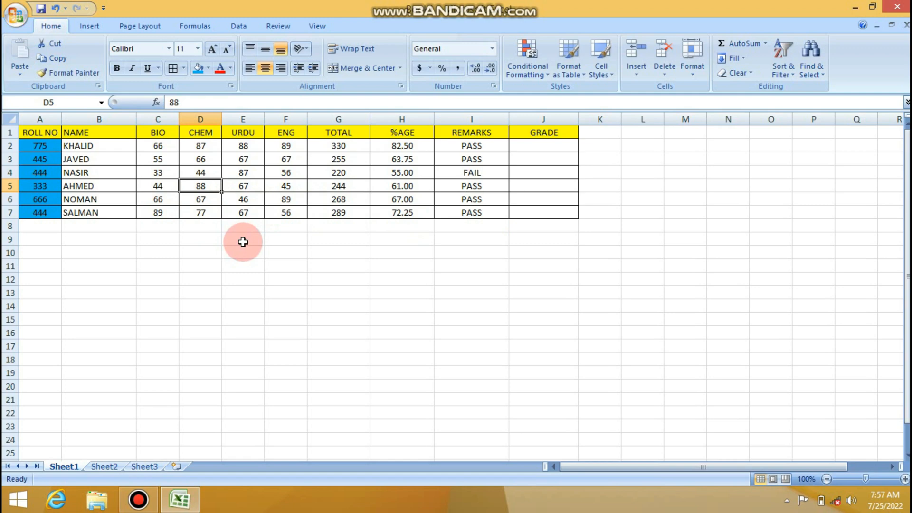
type("65")
key("Tab")
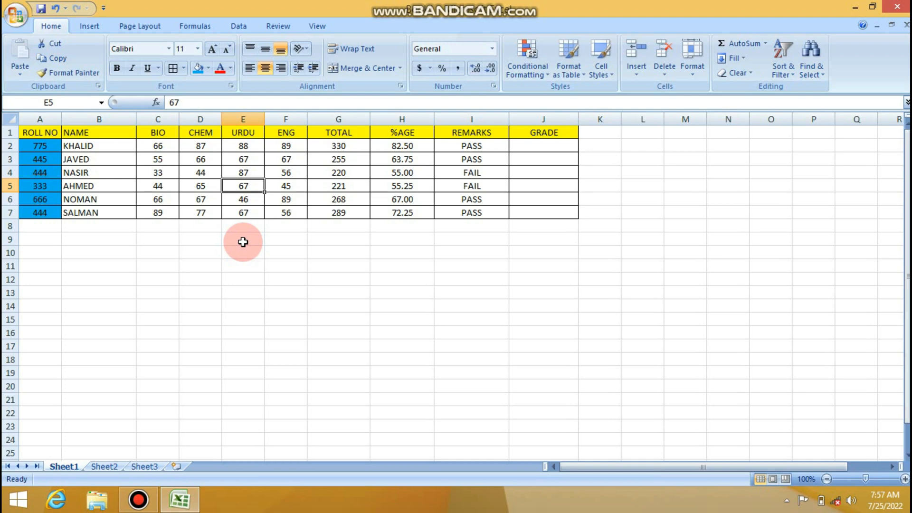
- Review the subject marks and the TOTAL and REMARKS formulas in row 2
key("Up")
key("Up")
key("Up")
key("Left")
key("Left")
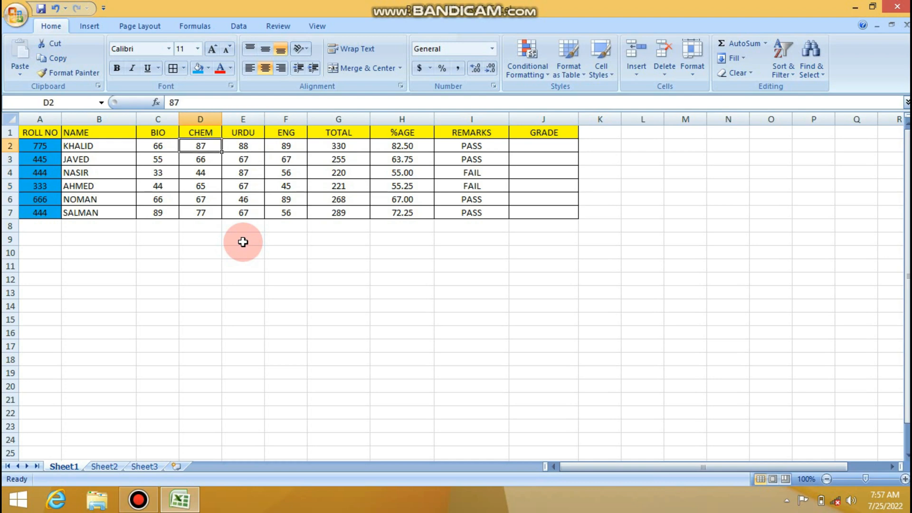
key("Right")
key("Right")
key("Right")
key("Right")
key("Right")
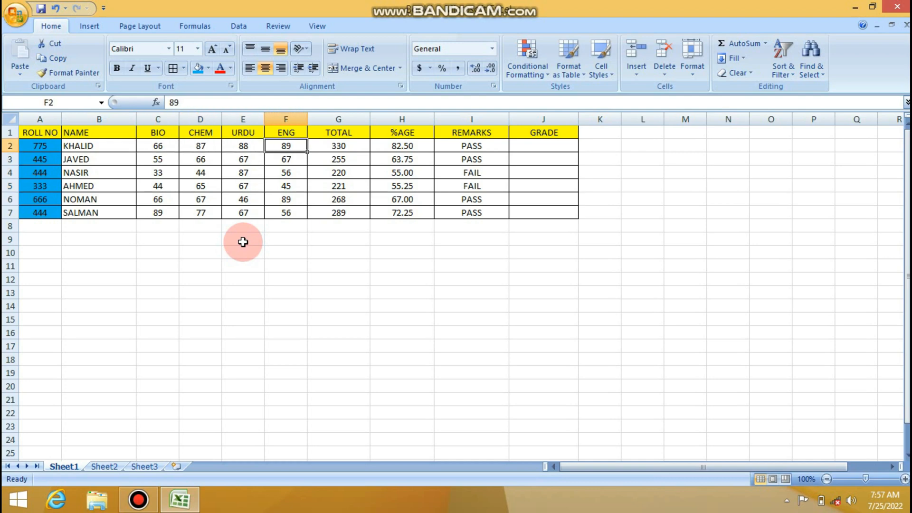
key("Right")
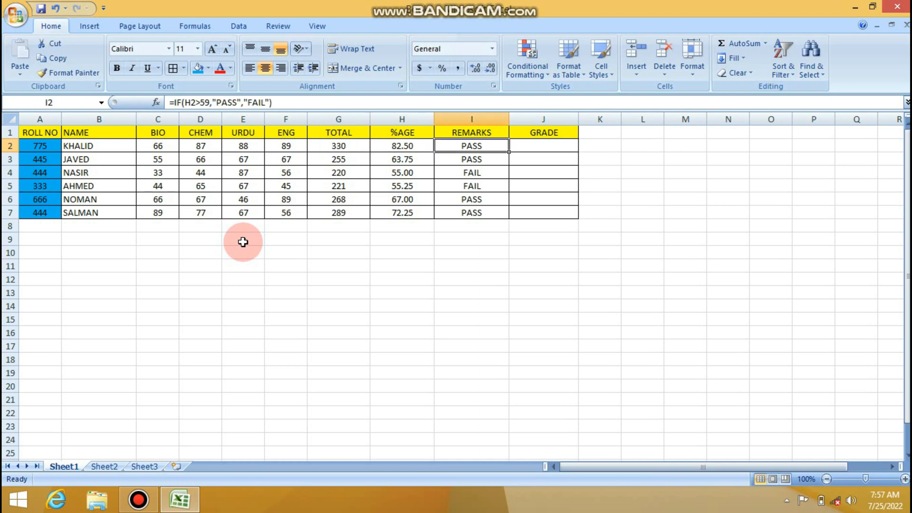
key("Left")
key("Left")
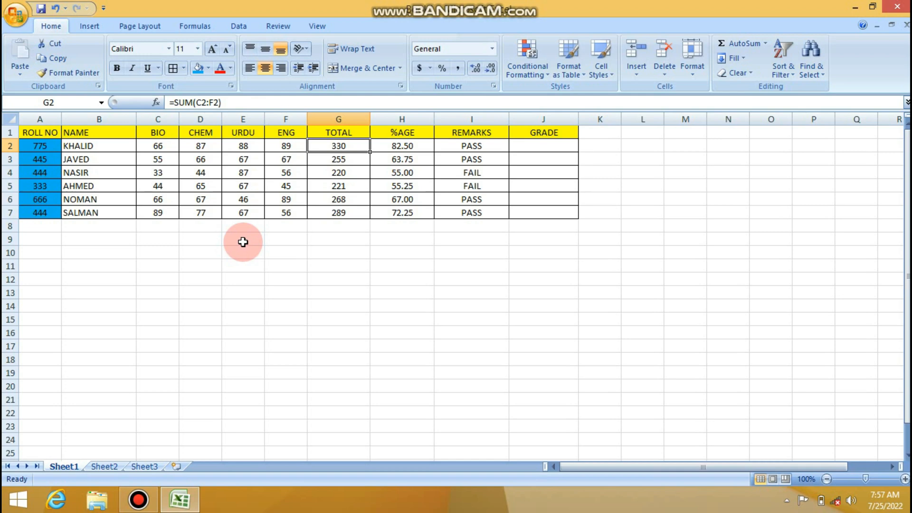
- Begin an IF formula in J2 under GRADE with the logical test H2>59
key("Right")
key("Right")
key("Right")
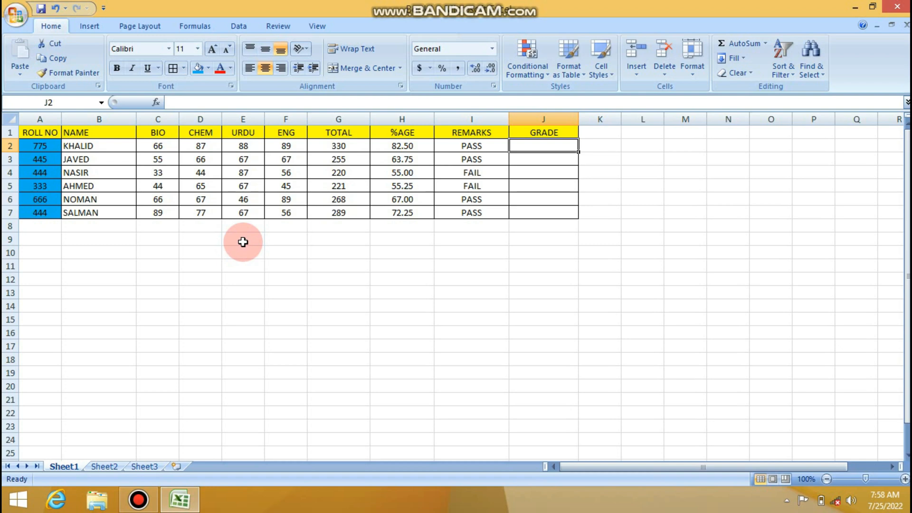
type("=")
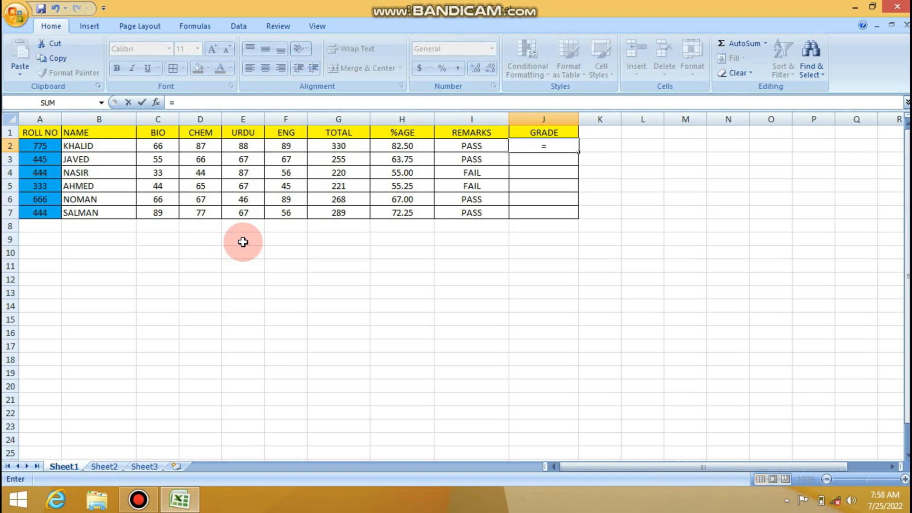
type("IF")
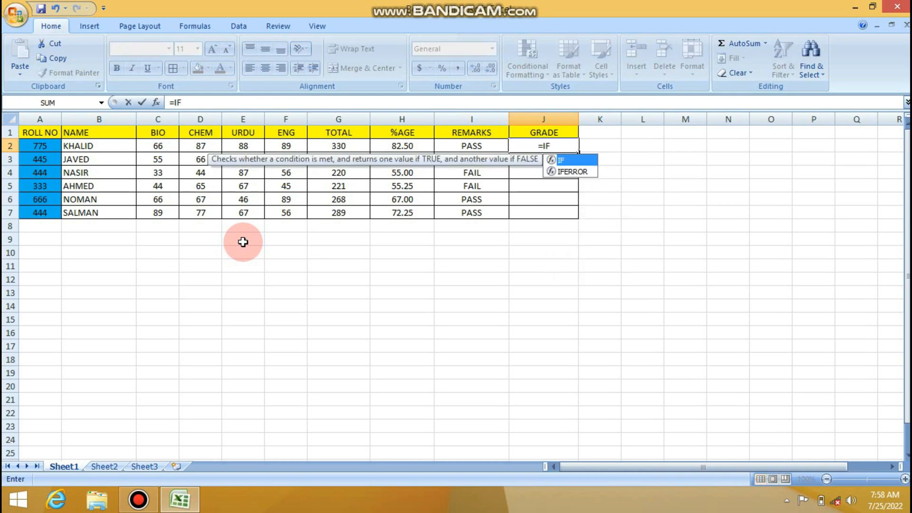
type("(")
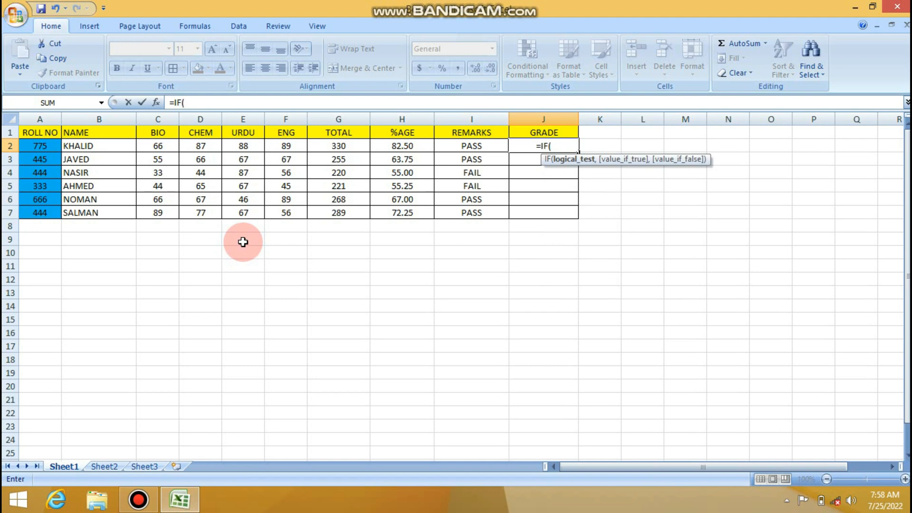
left_click(396, 146)
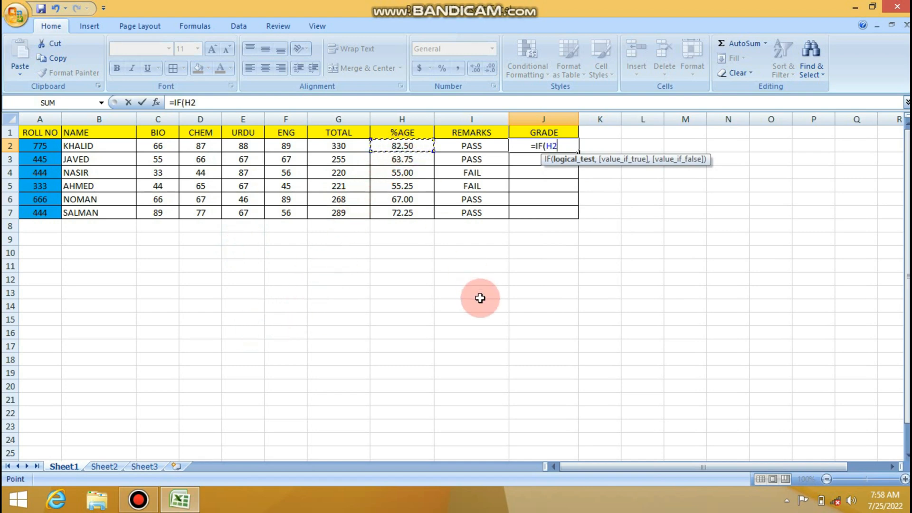
type(">")
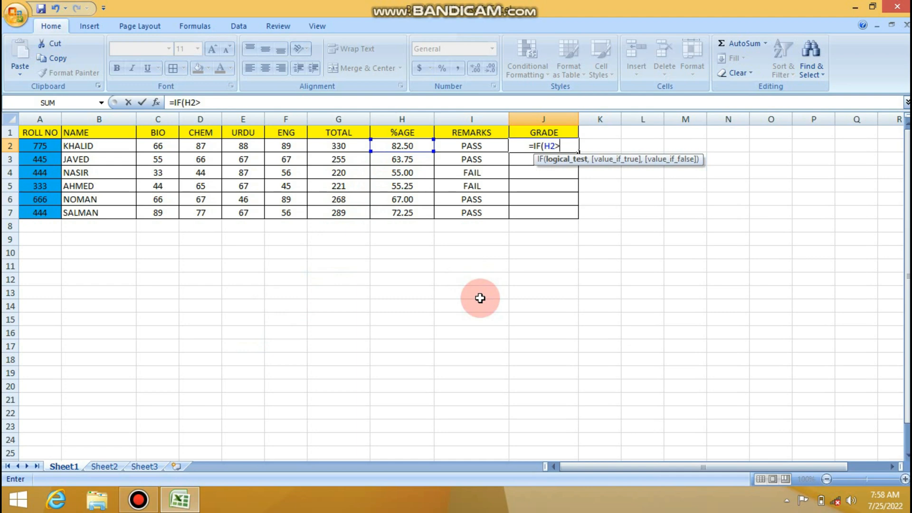
type("59")
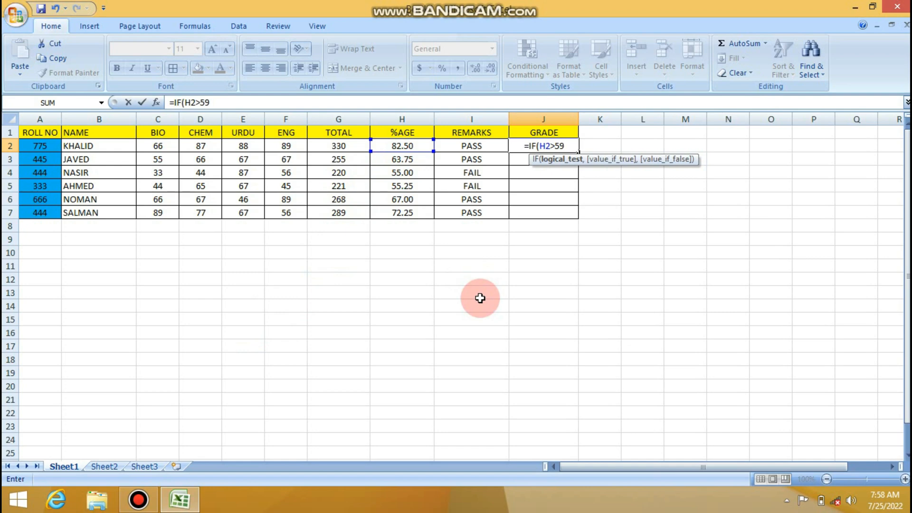
type(",\"")
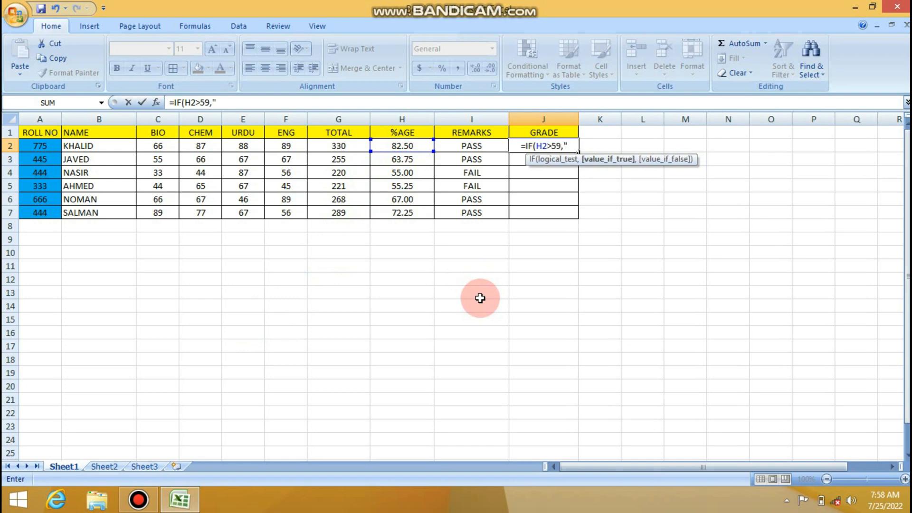
type("C")
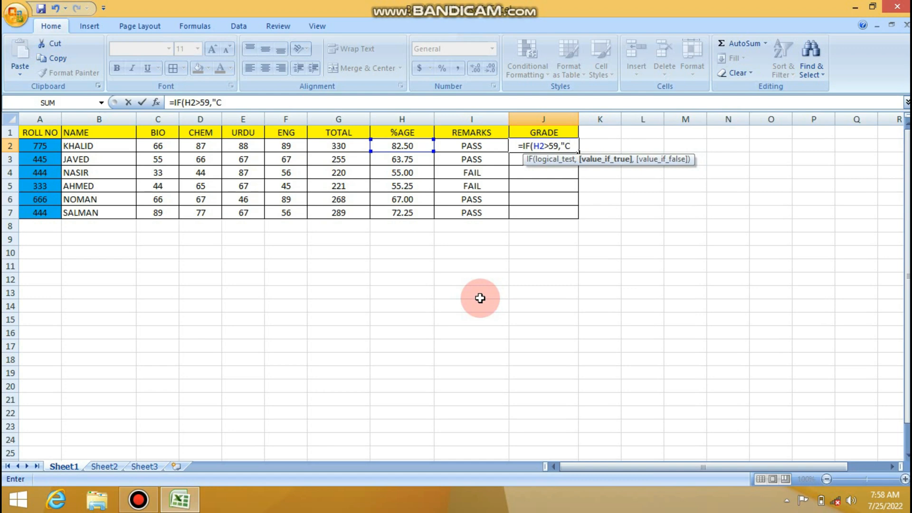
type("\"")
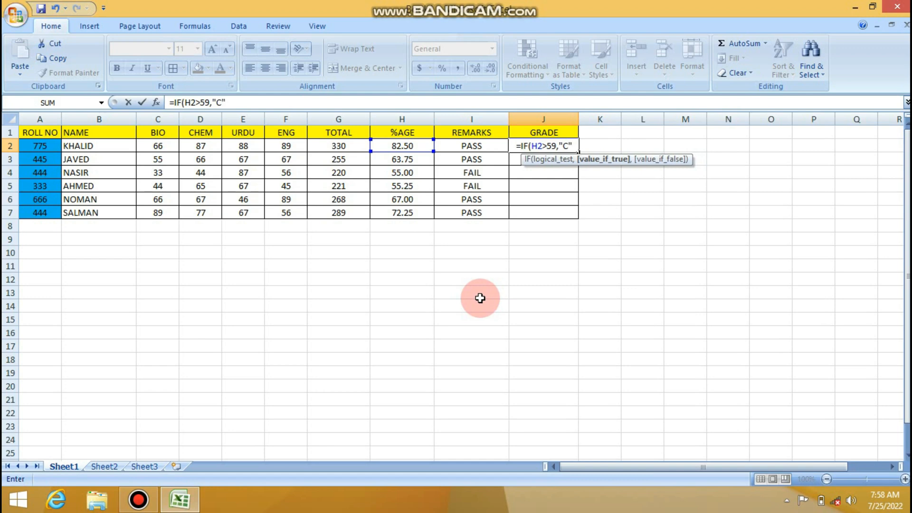
type(",")
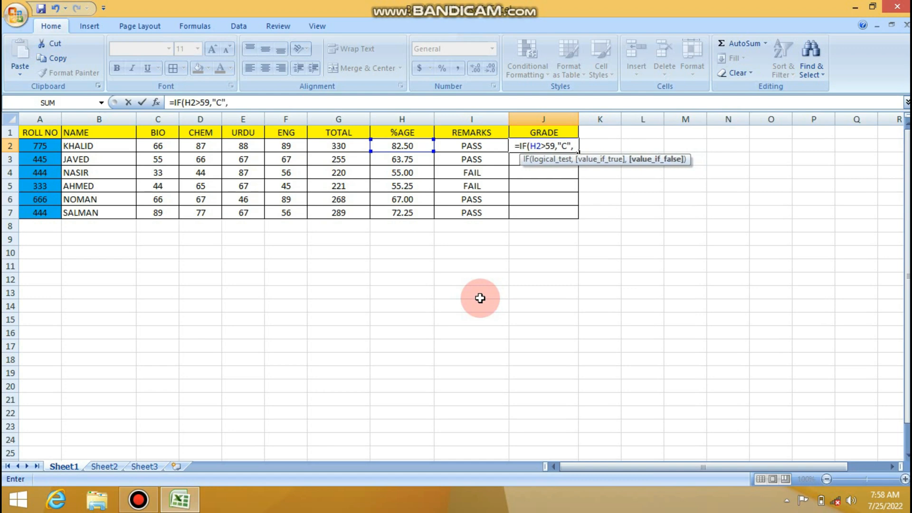
type("IF")
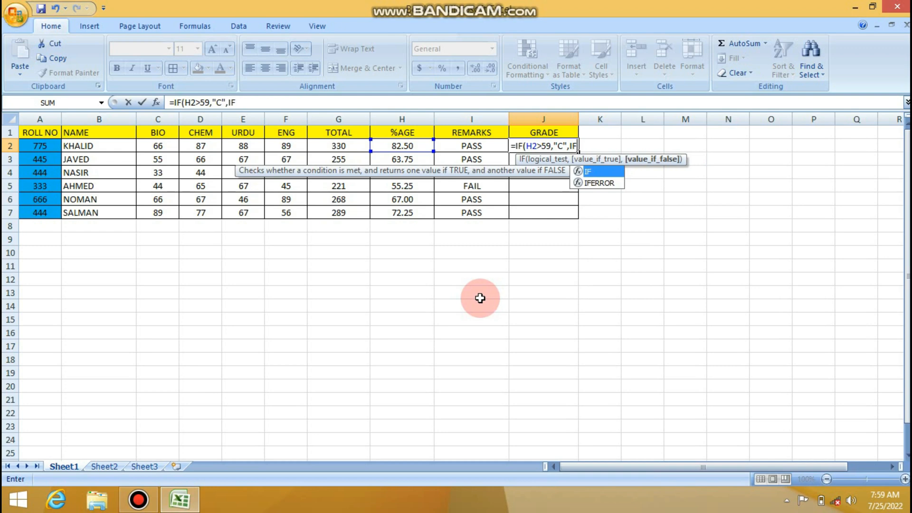
type("(")
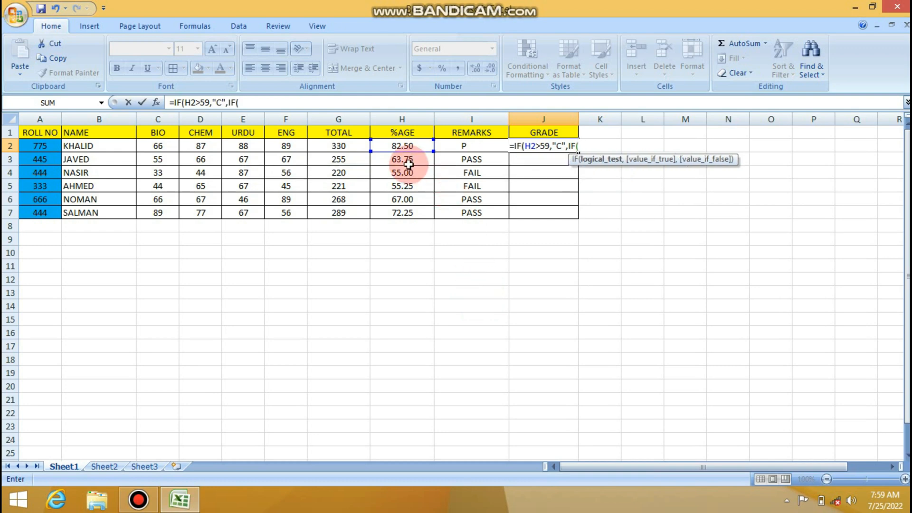
left_click(415, 146)
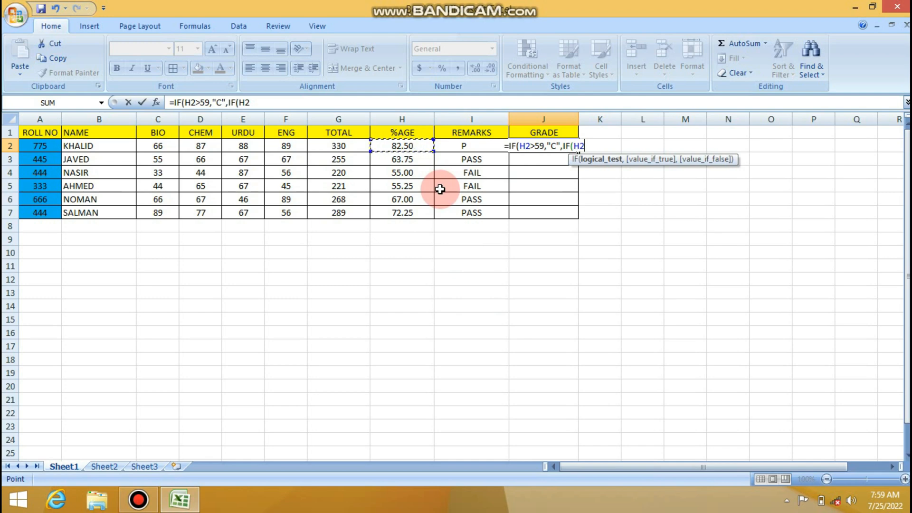
type(">")
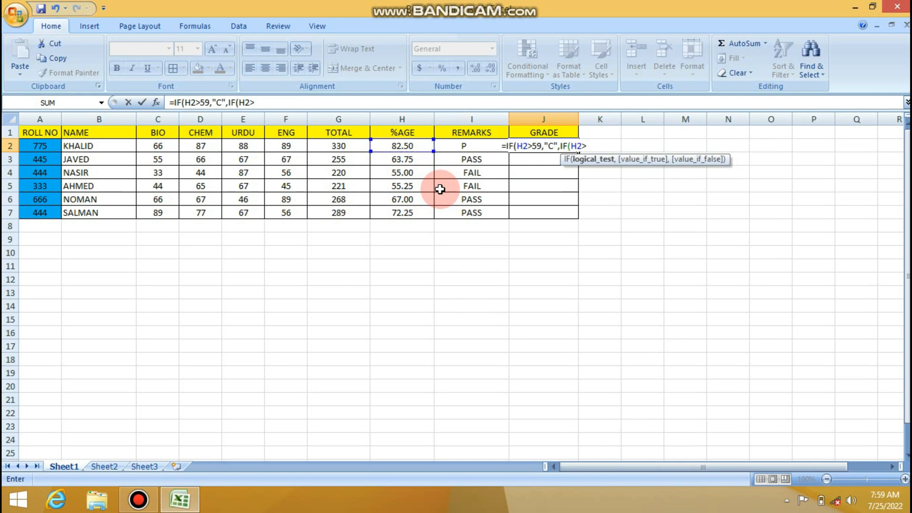
- Rewrite the grade formula in J2 so its first IF tests H2>79 and returns "A" if true
key("BackSpace")
key("BackSpace")
key("BackSpace")
key("BackSpace")
key("BackSpace")
key("BackSpace")
key("BackSpace")
key("BackSpace")
key("BackSpace")
key("BackSpace")
key("BackSpace")
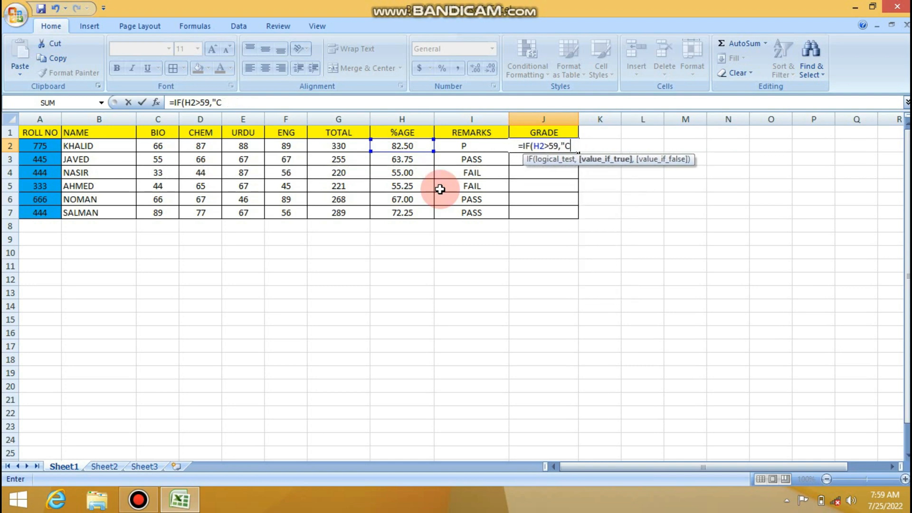
key("BackSpace")
key("BackSpace")
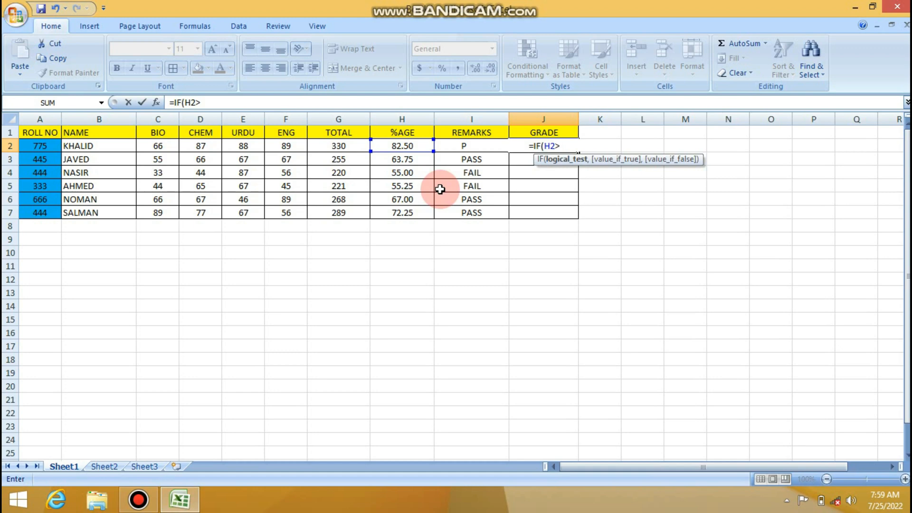
type("79")
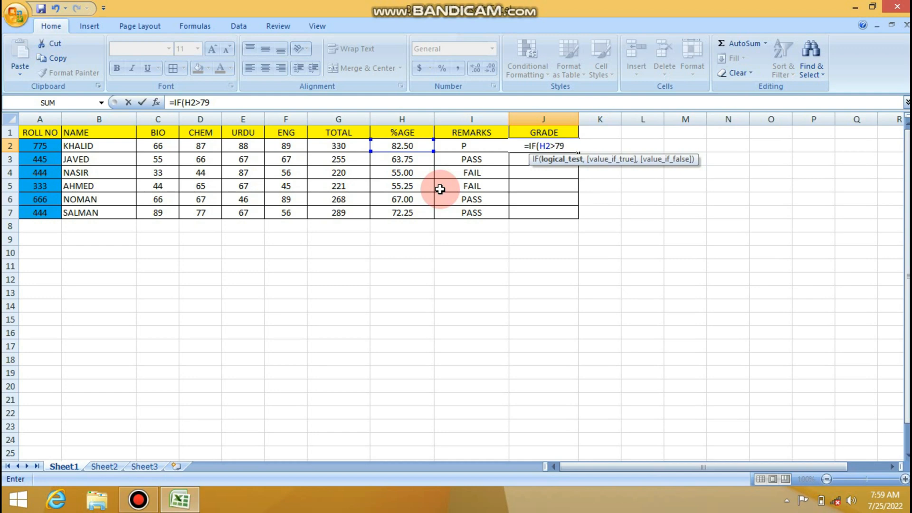
type(",")
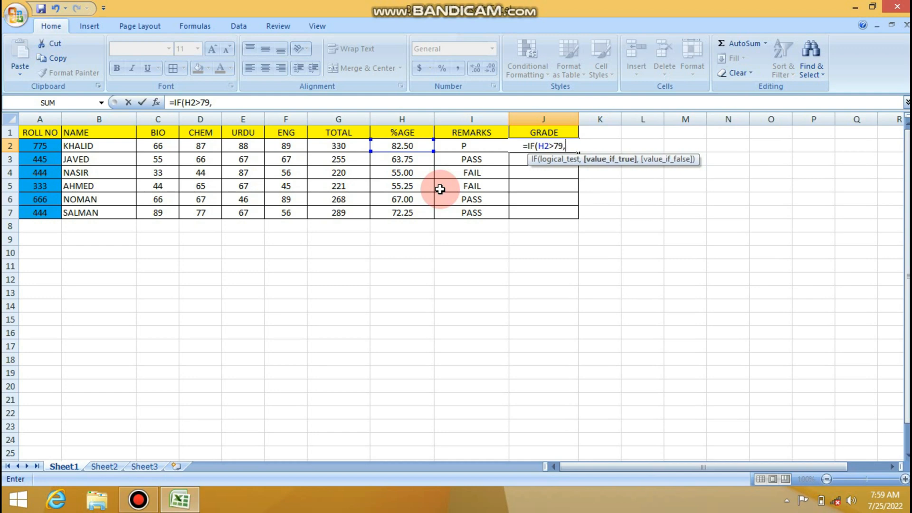
type("\"")
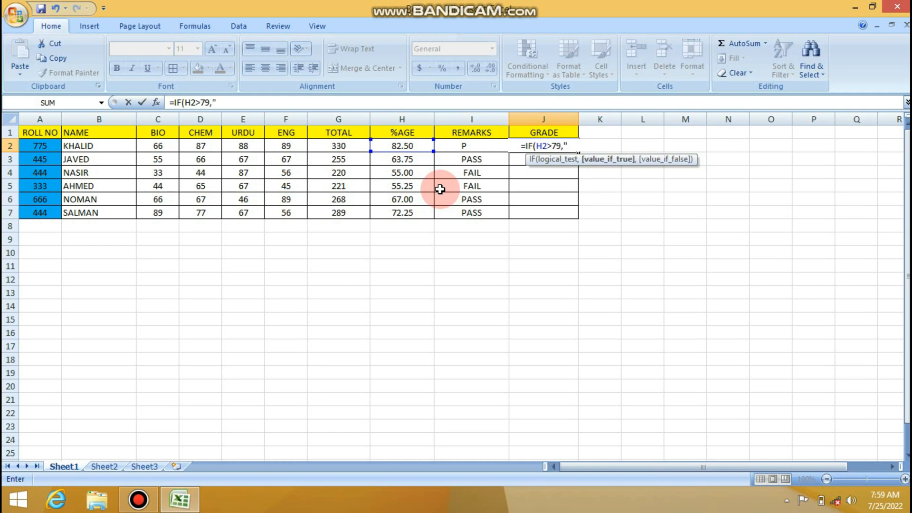
type("A")
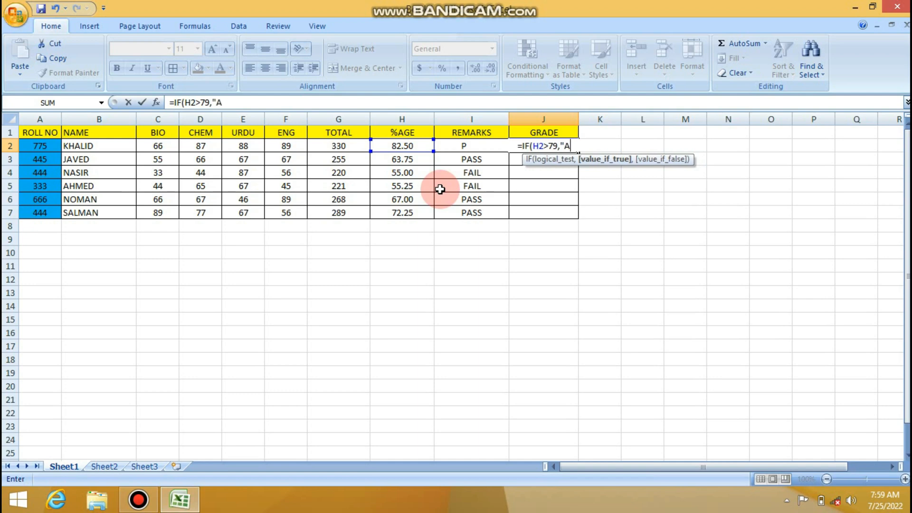
type("\",")
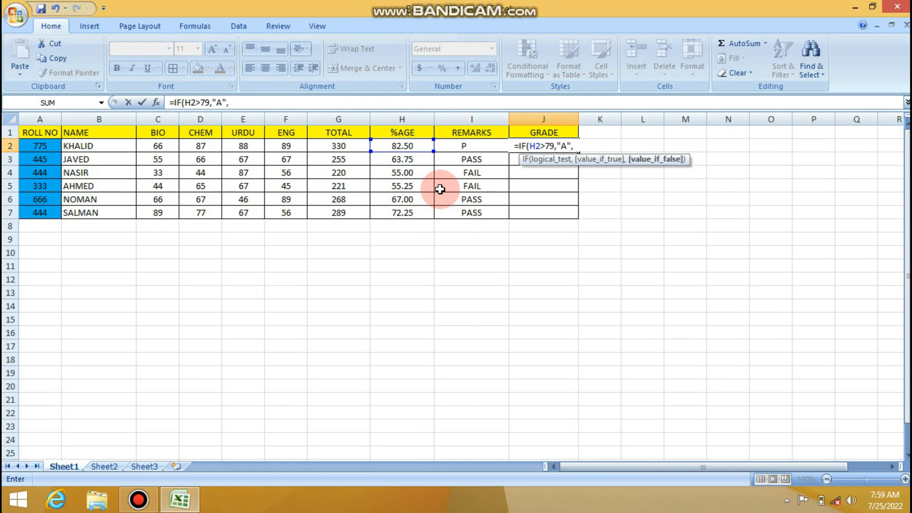
type("IF")
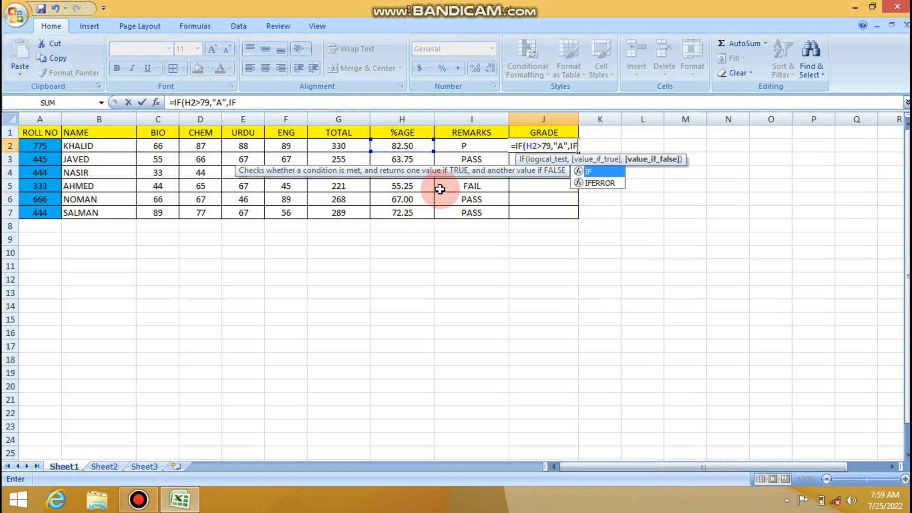
type("(")
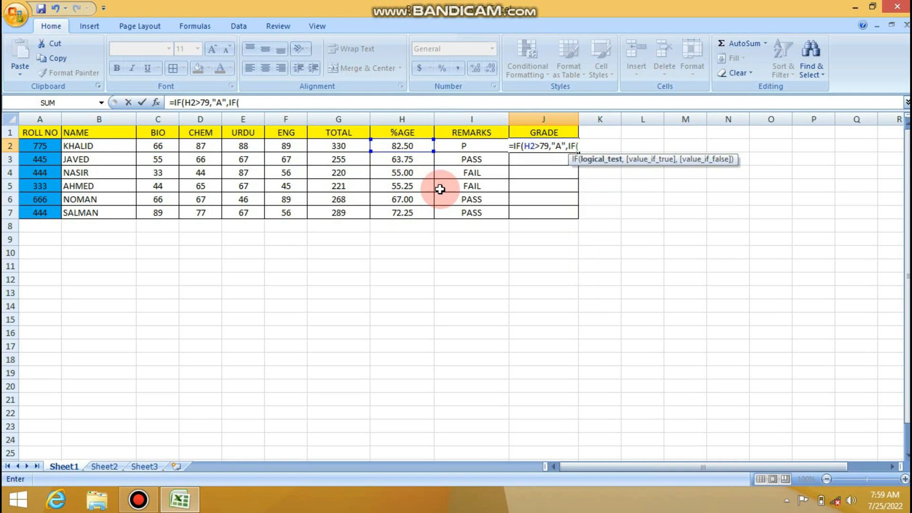
- Nest a second IF in the J2 grade formula that tests H2>69 and returns "B" if true
left_click(414, 146)
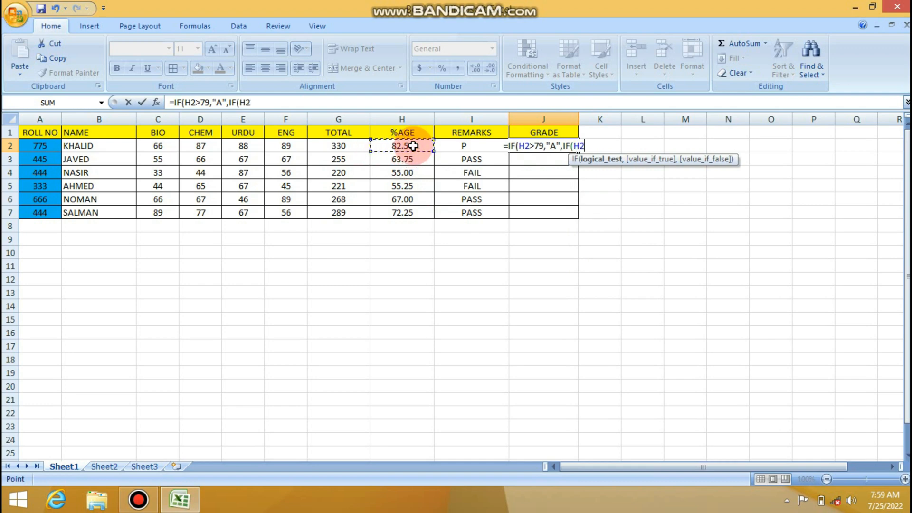
type(">")
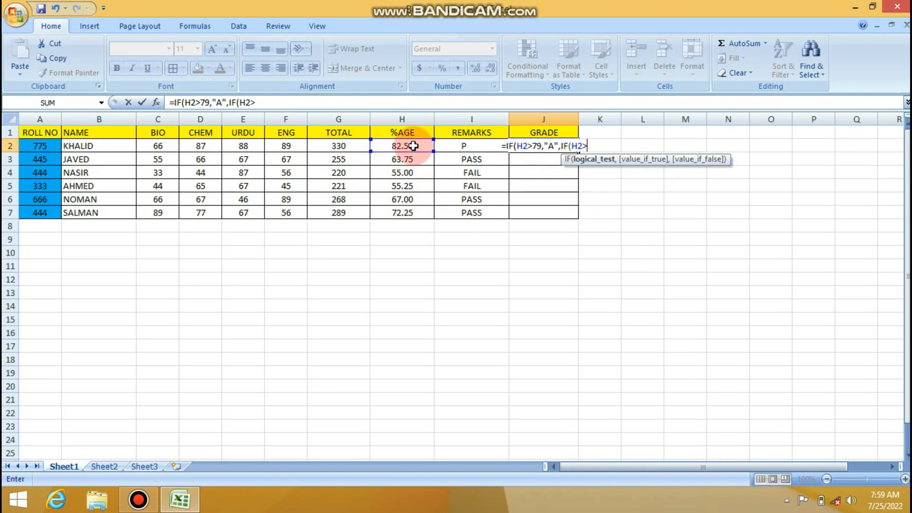
type("6")
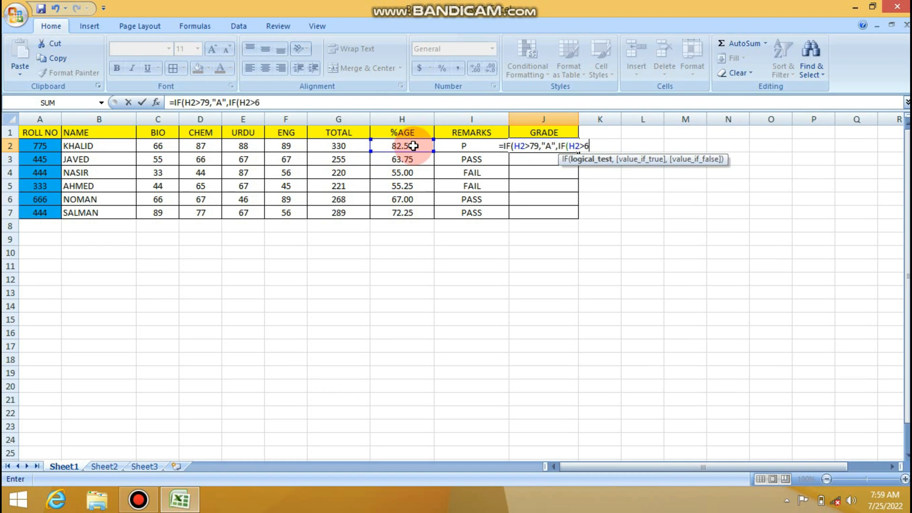
type("9")
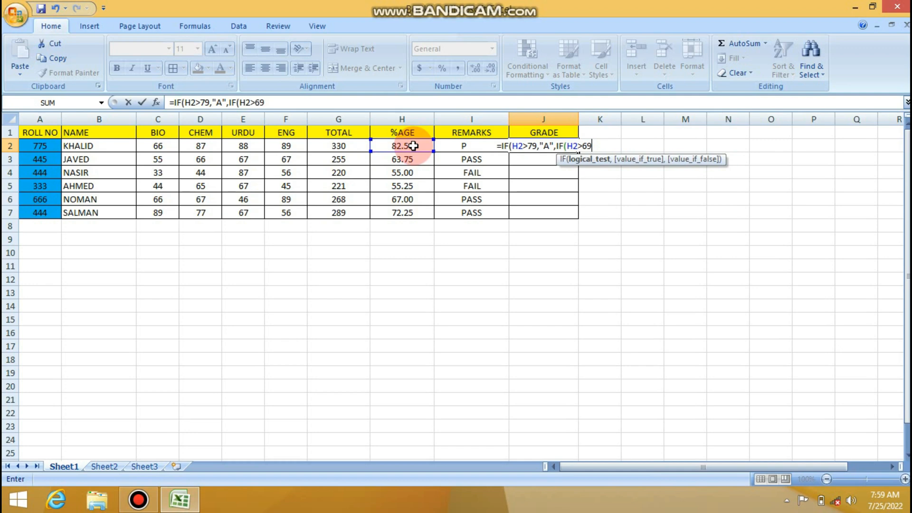
type(",")
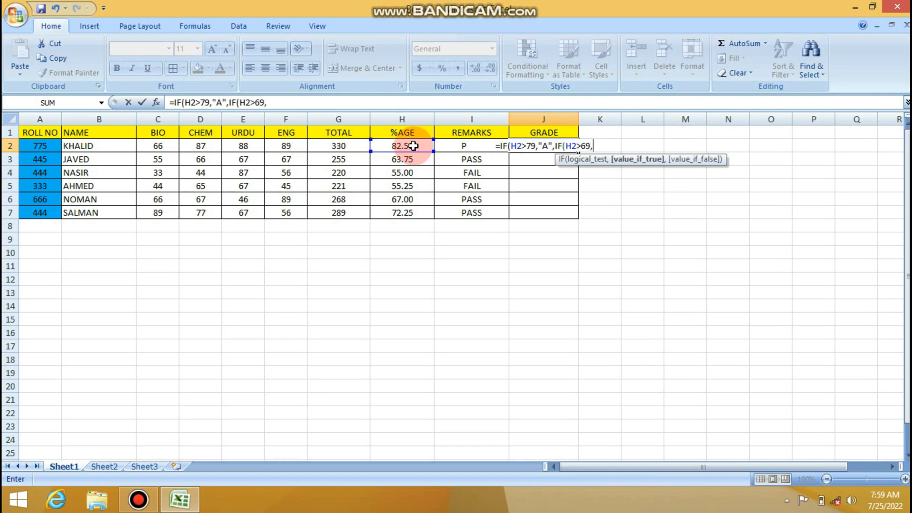
type("\"B")
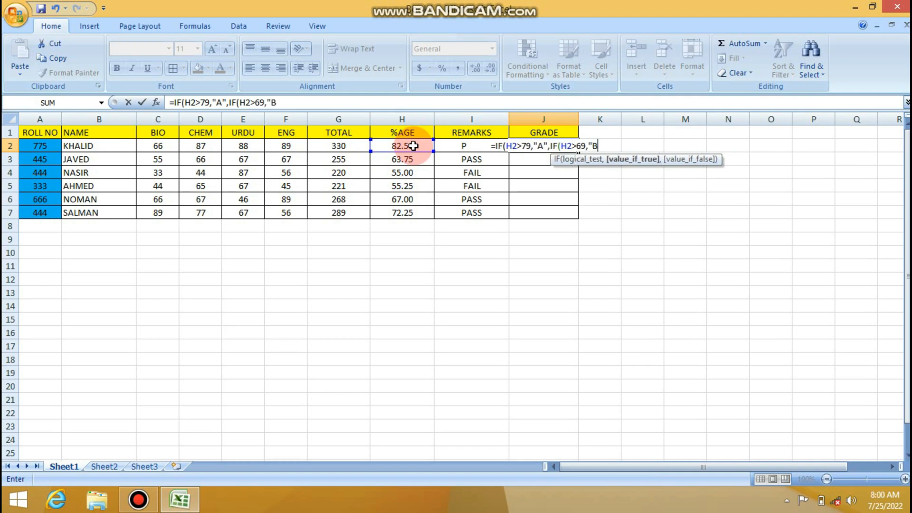
type("\",")
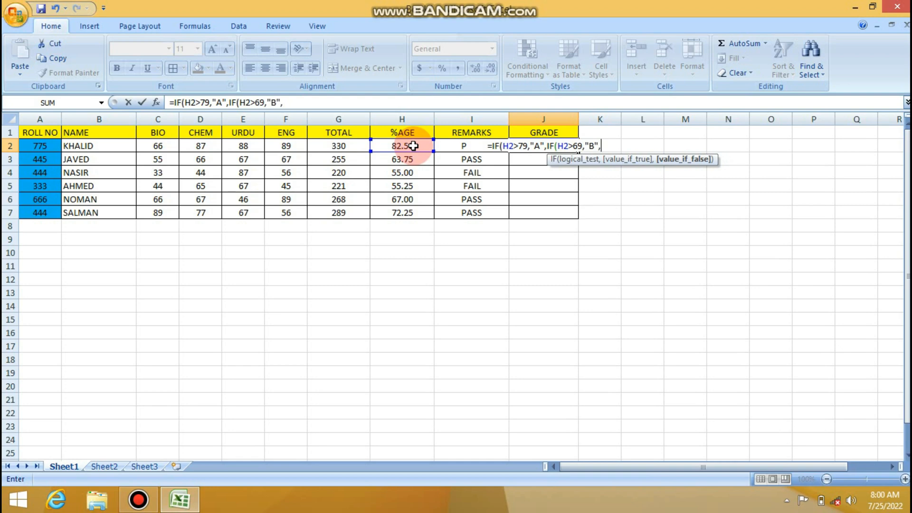
- Nest a third IF in the J2 grade formula that tests H2>59 and returns "C" if true
type("I")
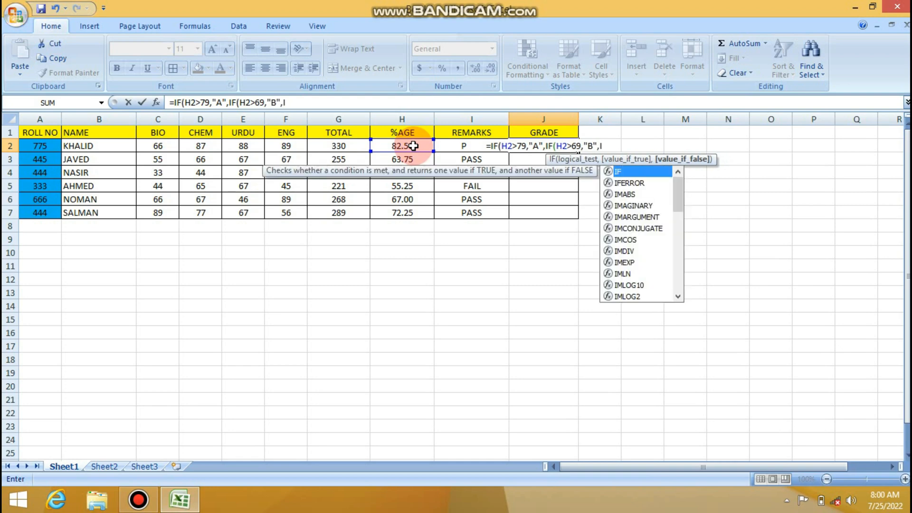
type("F")
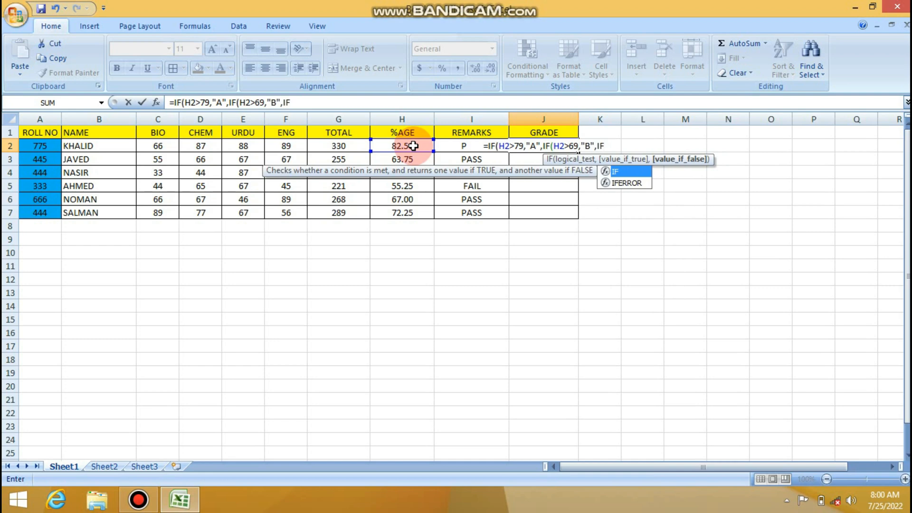
type("(")
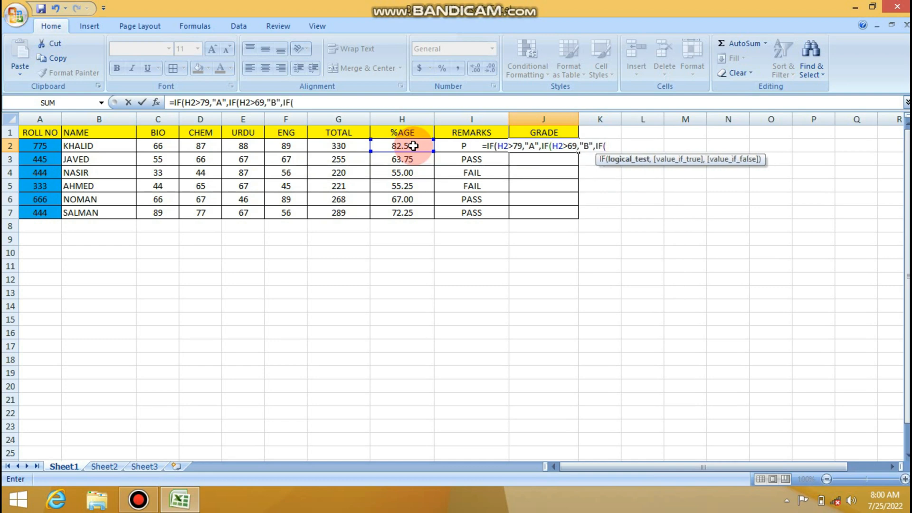
left_click(420, 146)
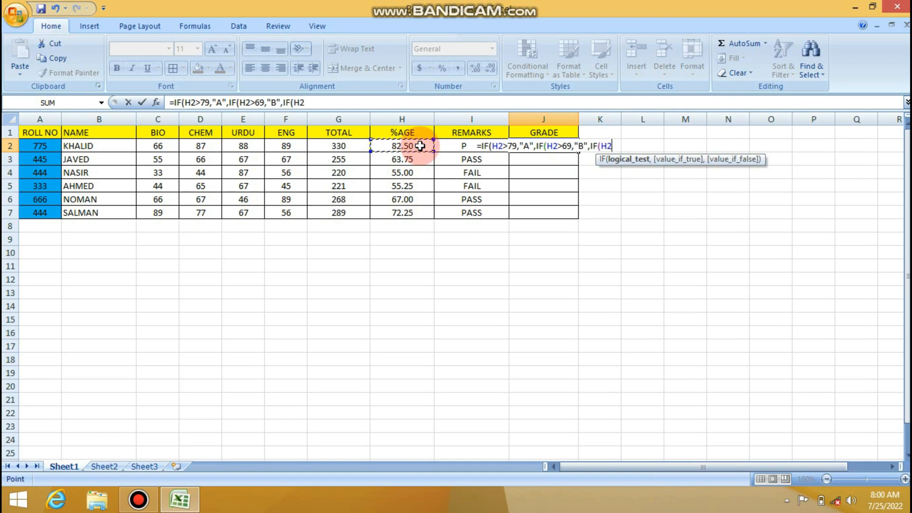
type(">")
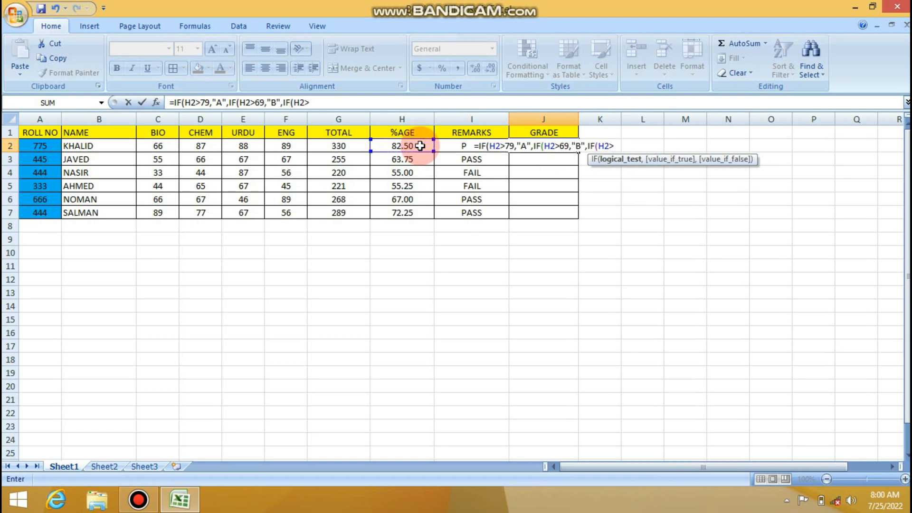
type("59")
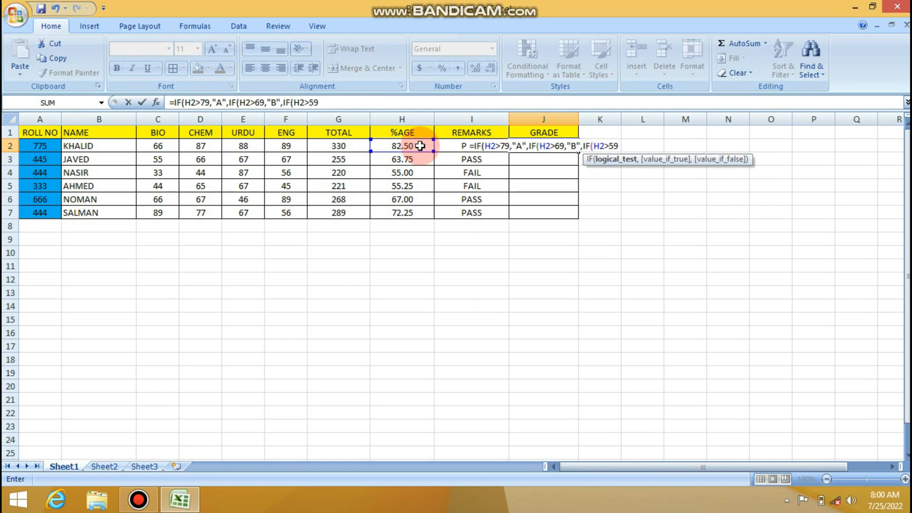
type(",\"C")
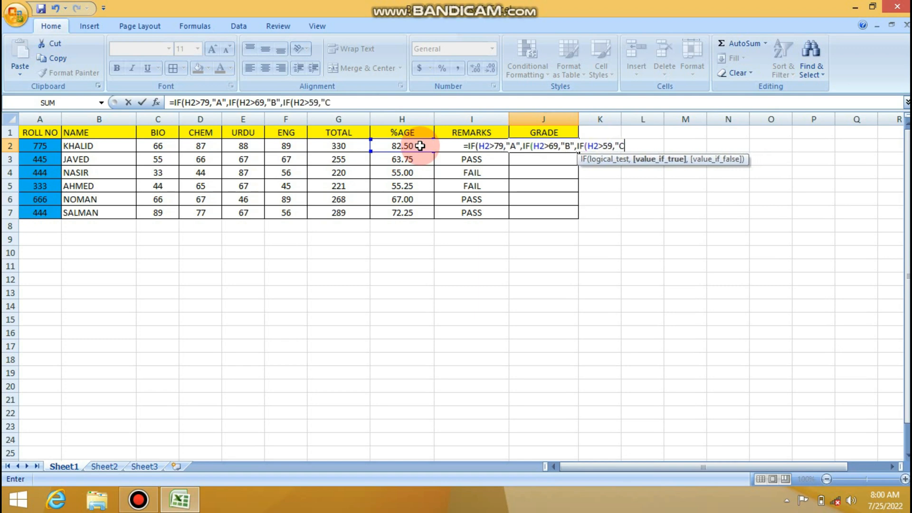
type("\"")
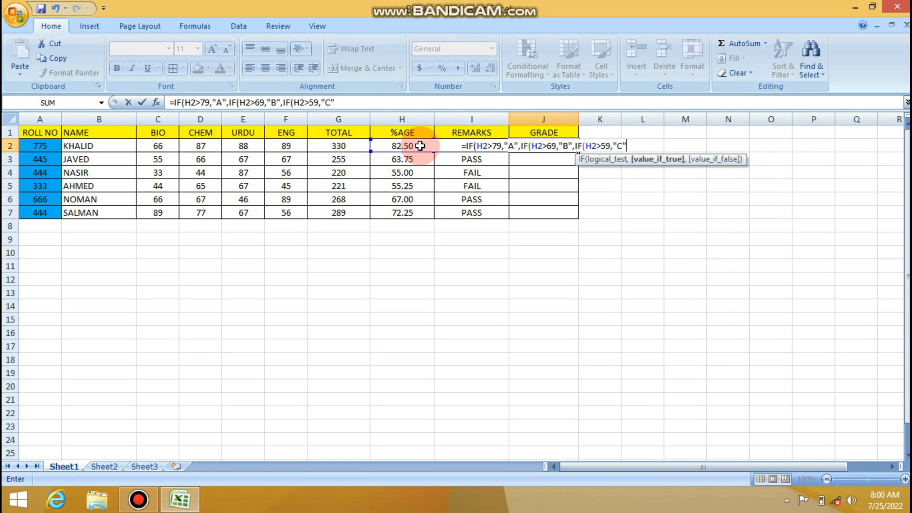
- Close all three nested IFs to complete the J2 grade formula and fill it down through J7
type("))")
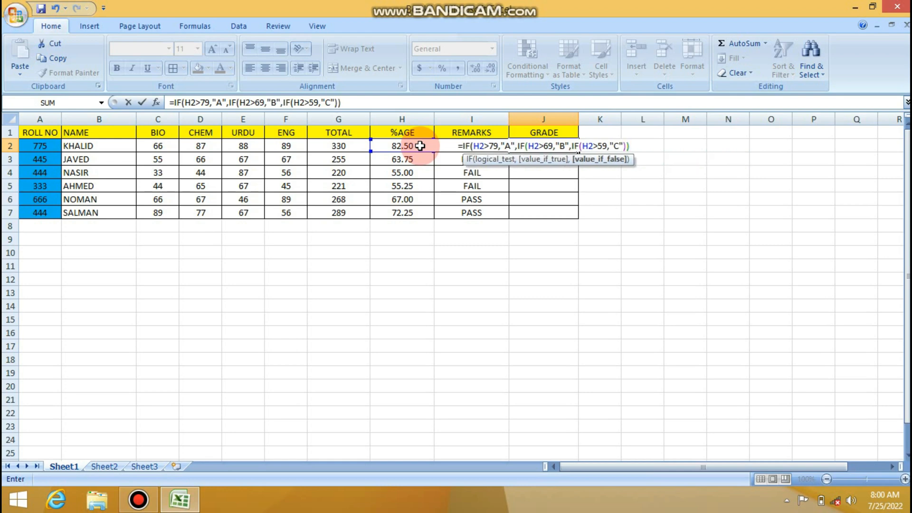
type("))")
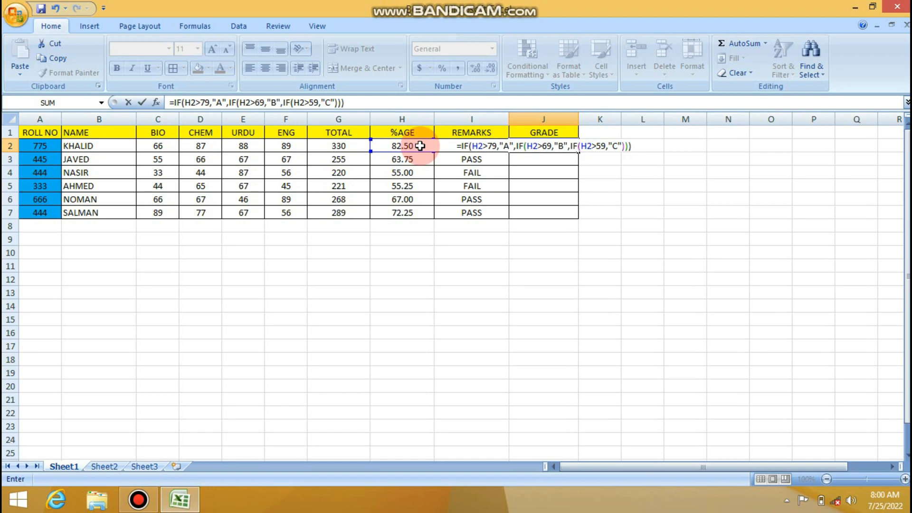
key("Return")
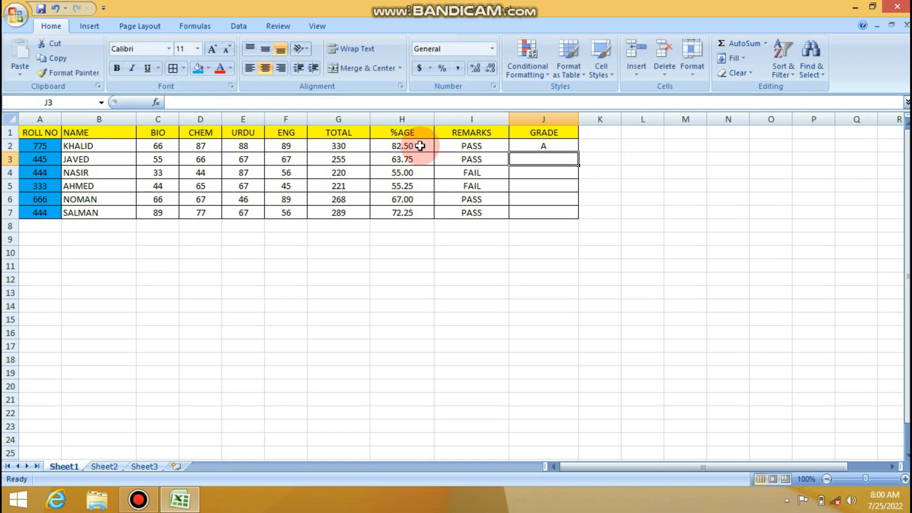
key("Up")
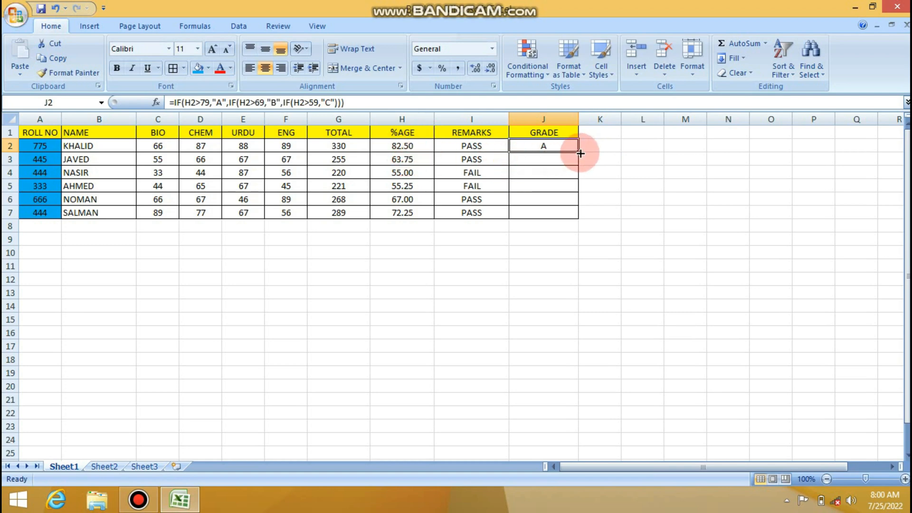
left_click_drag(580, 151, 579, 218)
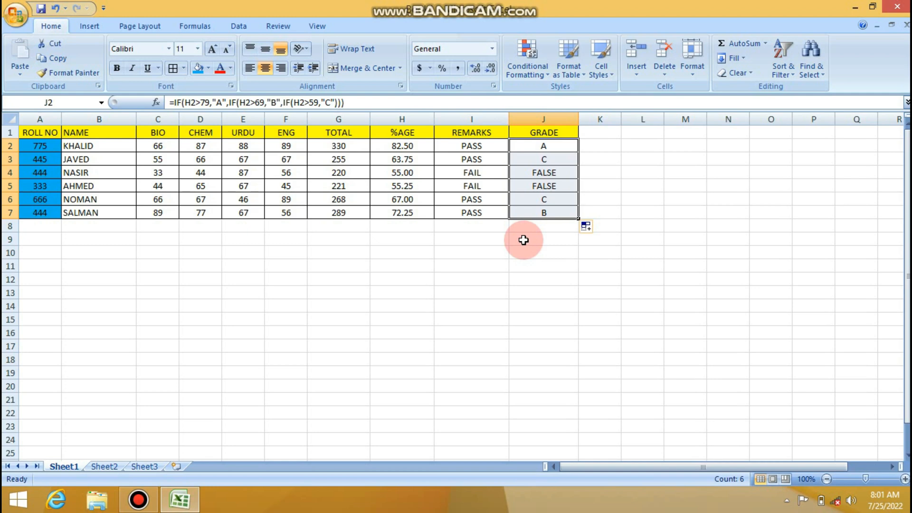
- Add "STRUCT OFF" as the value if false of the innermost IF in the J2 grade formula
key("Down")
key("Up")
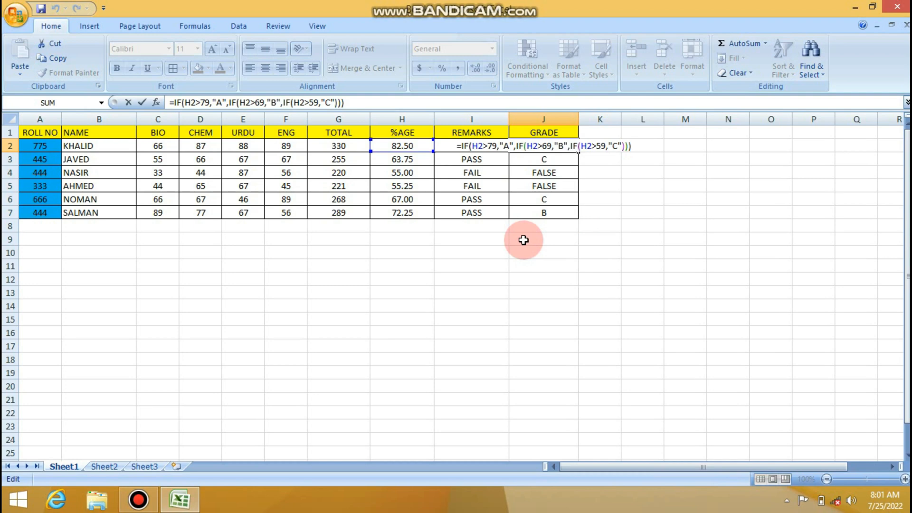
key("Left")
key("Left")
key("Left")
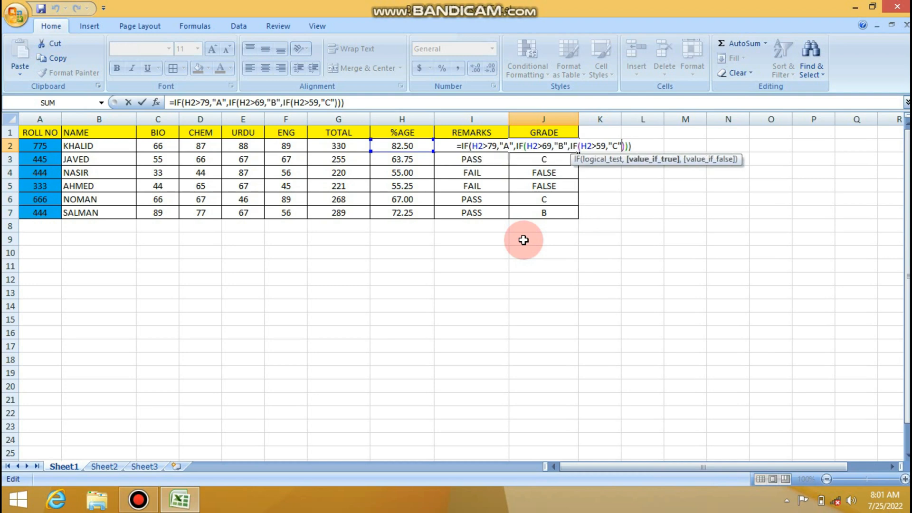
type(",")
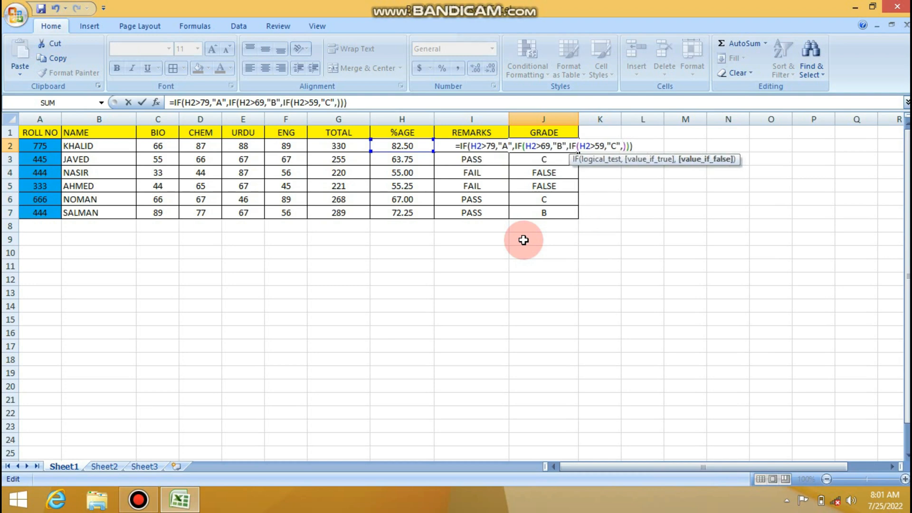
type("\"")
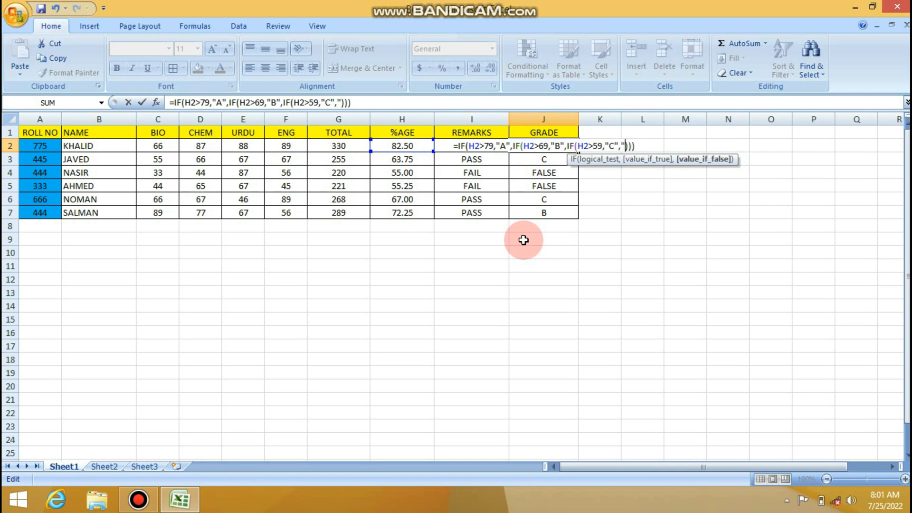
type("S\"")
key("BackSpace")
type("TRUC")
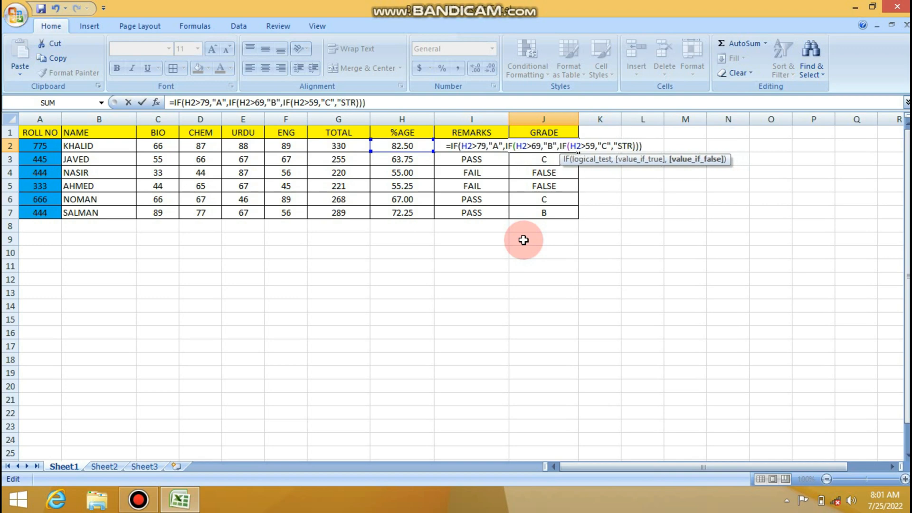
type("T O")
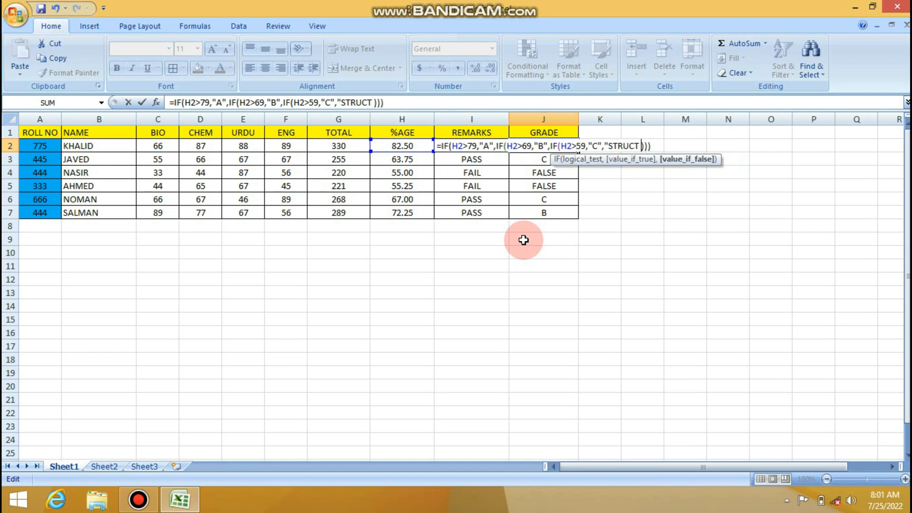
type("FF")
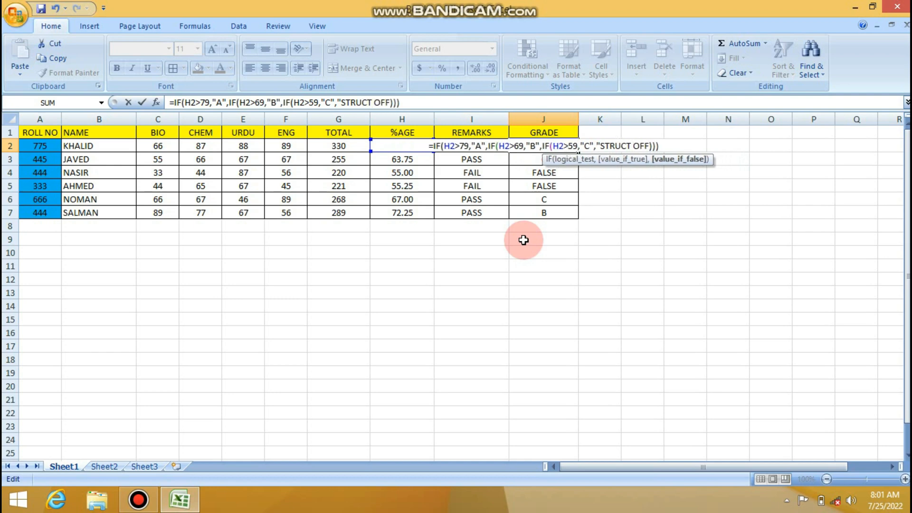
type("\"")
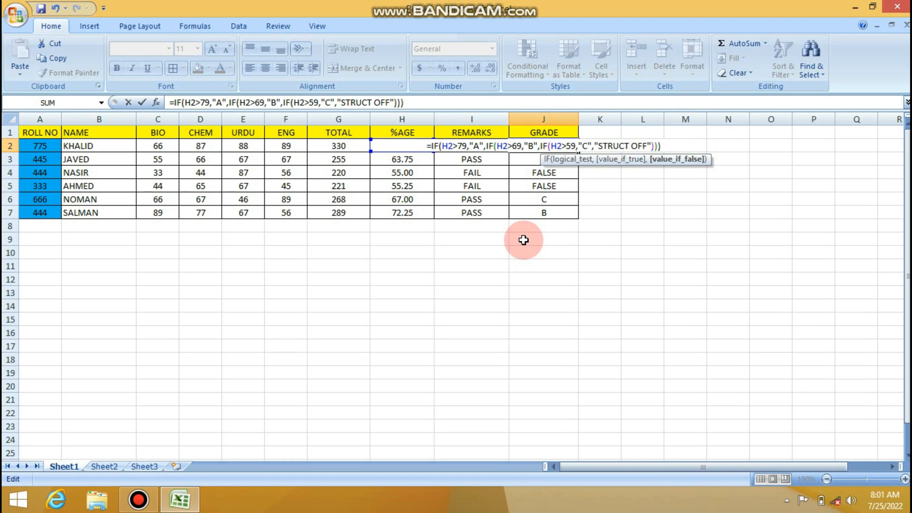
key("ctrl+Return")
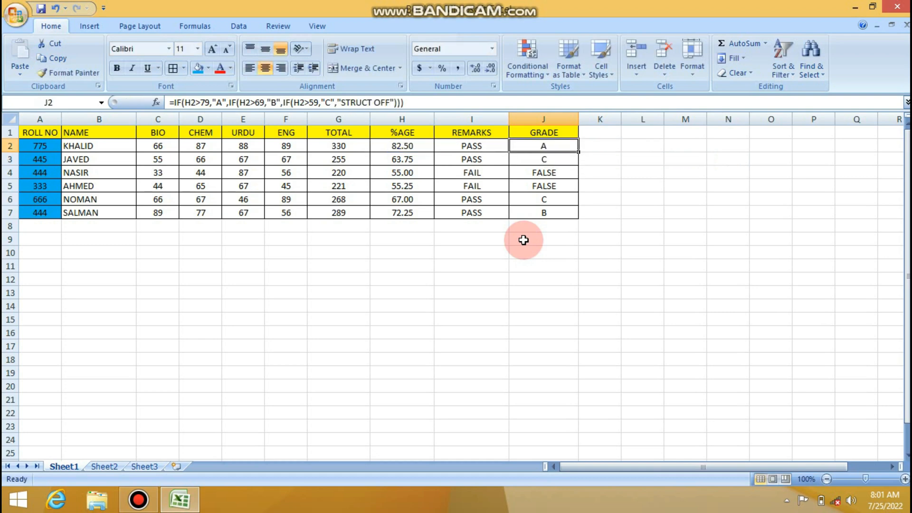
- Copy the J2 grade formula into J3 through J7
key("ctrl+c")
key("Down")
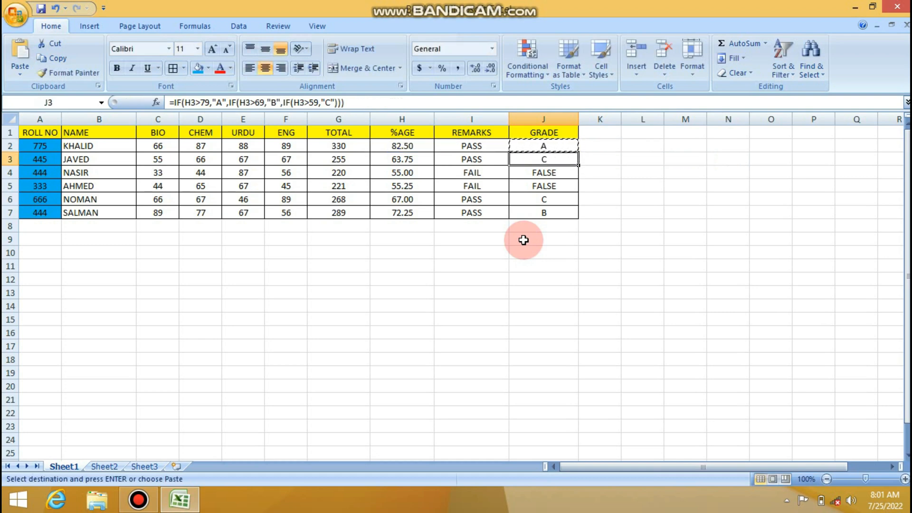
key("shift+Down")
key("shift+Down")
key("shift+Down")
key("shift+Down")
key("Return")
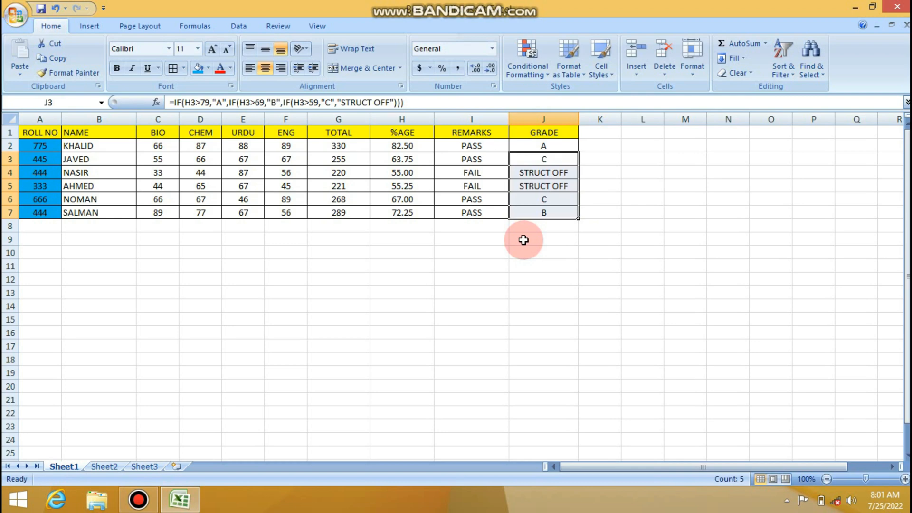
- Set the BIO mark in C4 to 55
key("Left")
key("Left")
key("Left")
key("Left")
key("Left")
key("Down")
key("Left")
key("Left")
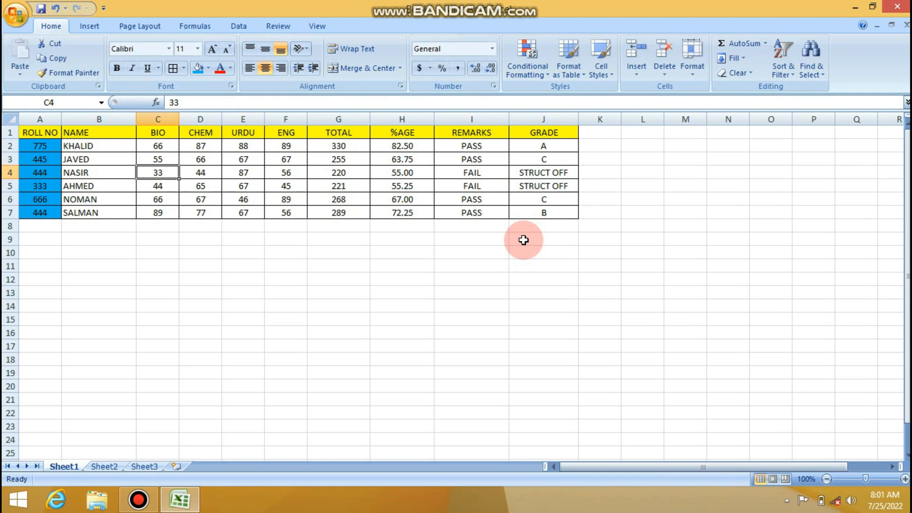
type("55")
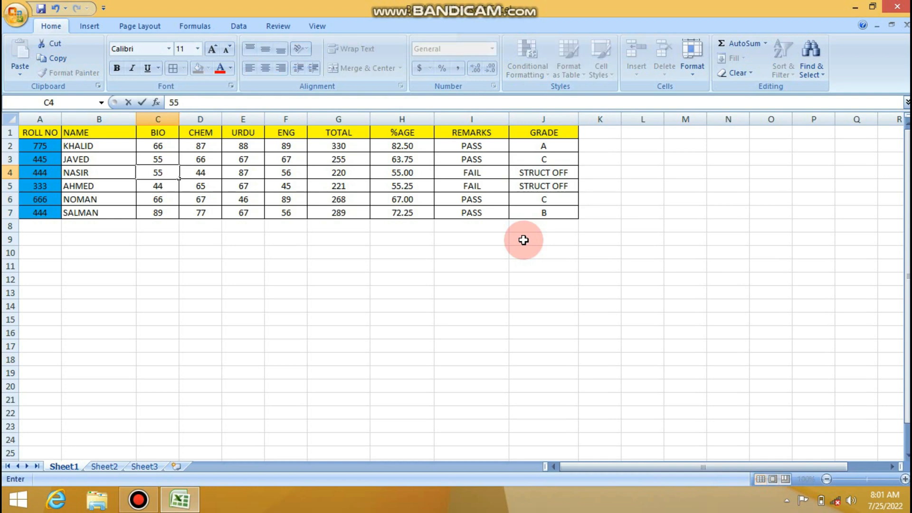
key("Tab")
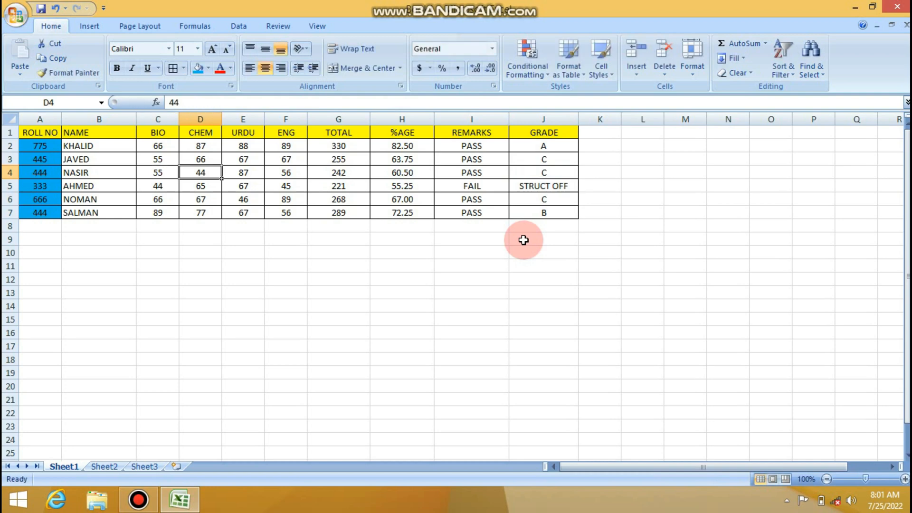
- Set the BIO mark in C5 to 60 and check that row's remark formula
key("Down")
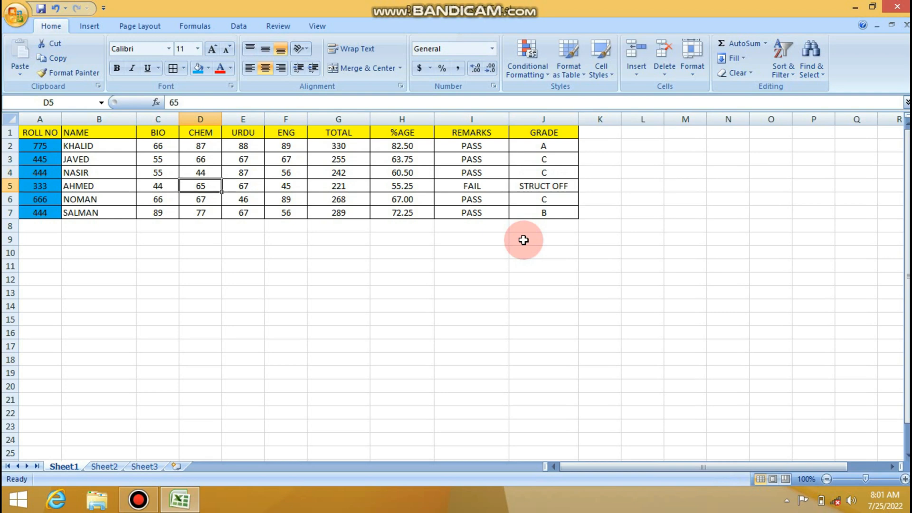
key("Left")
type("60")
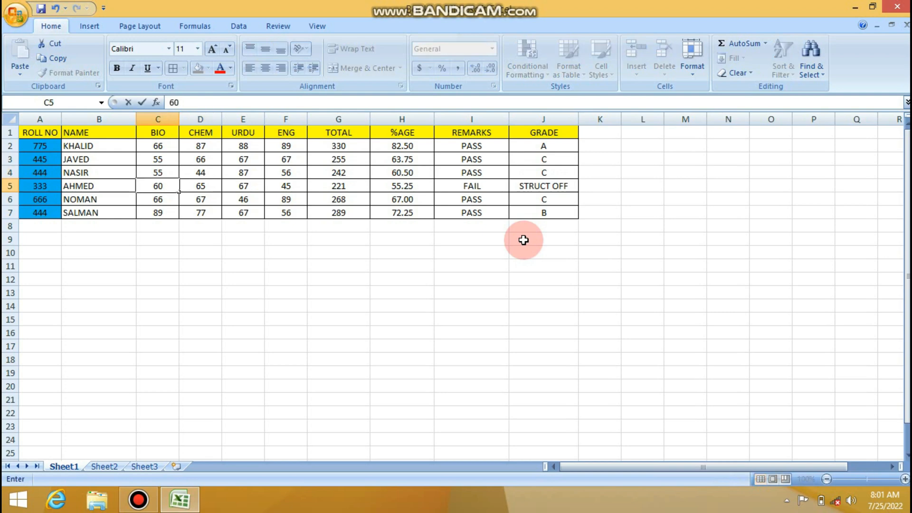
key("Tab")
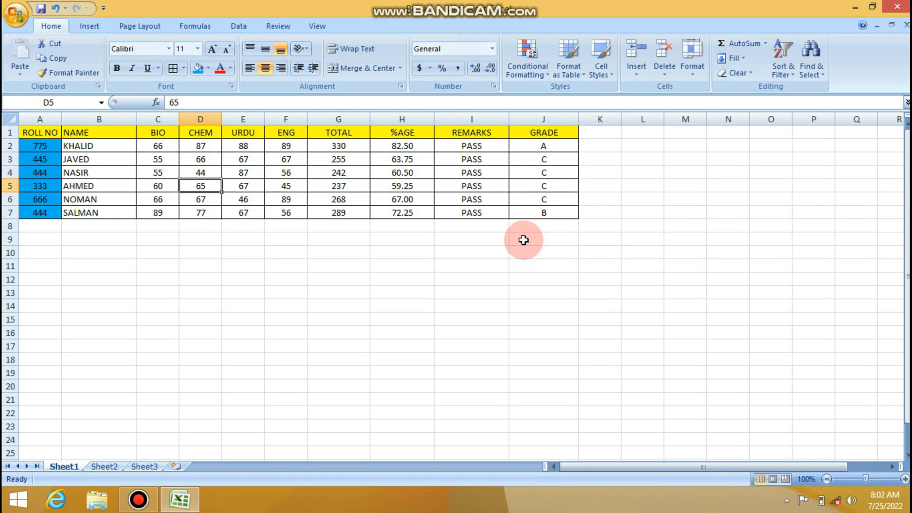
key("Right")
key("Right")
key("Right")
key("Right")
key("Right")
key("Right")
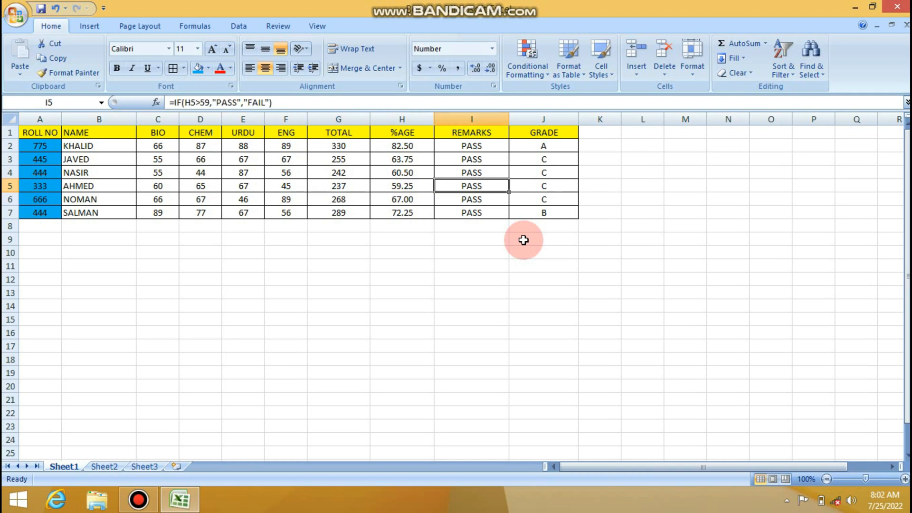